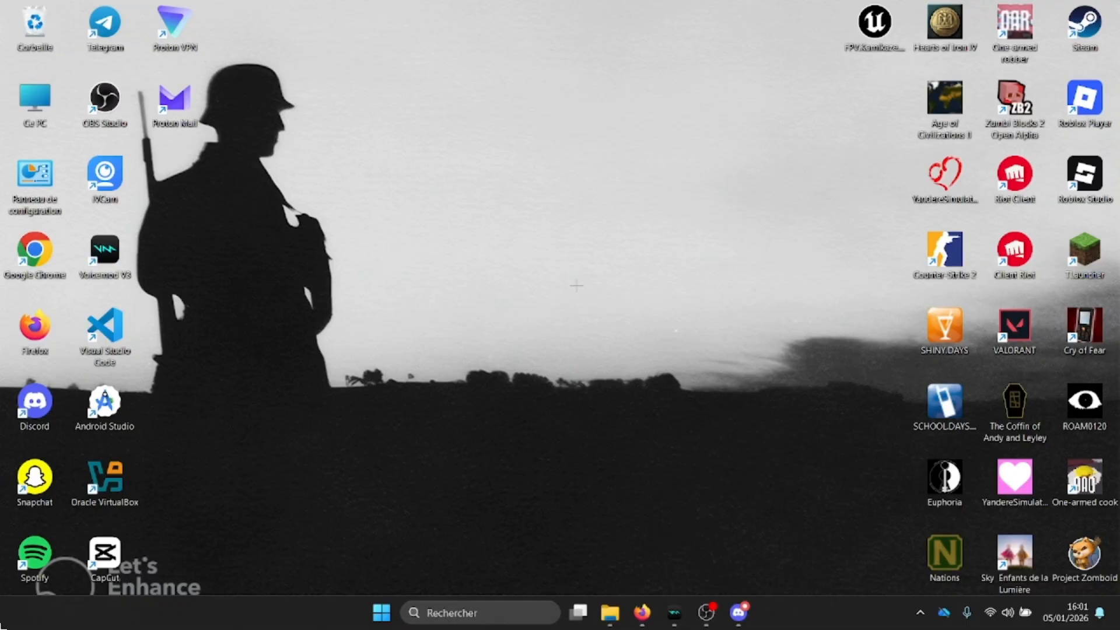
- Open Firefox, search the web for "custom rpc" and open the CustomRP website
click(642, 611)
click(276, 55)
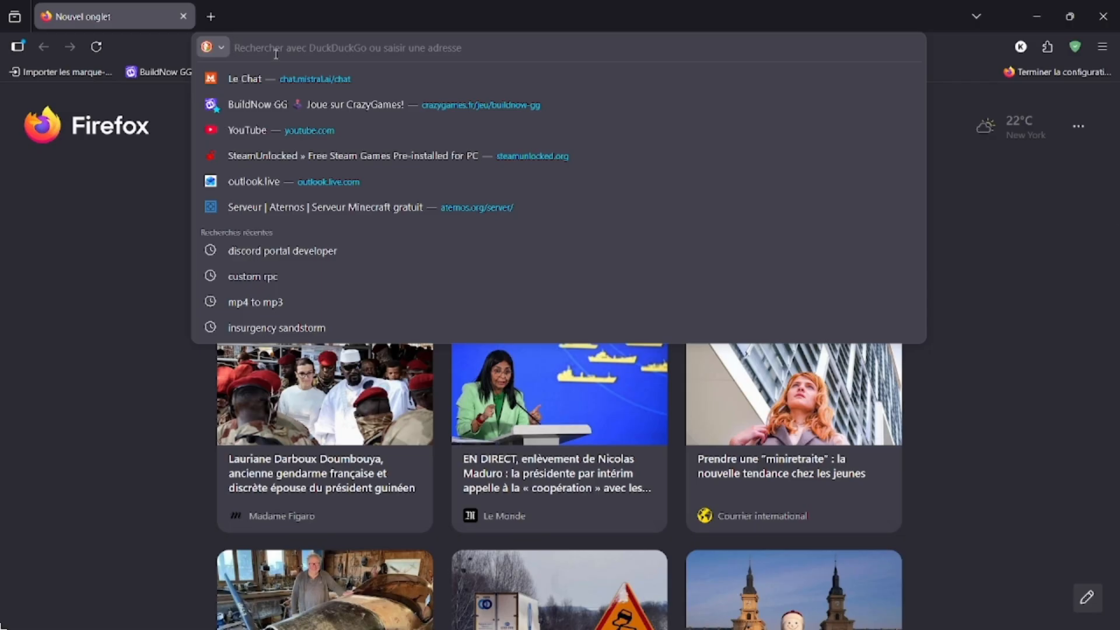
text(custom)
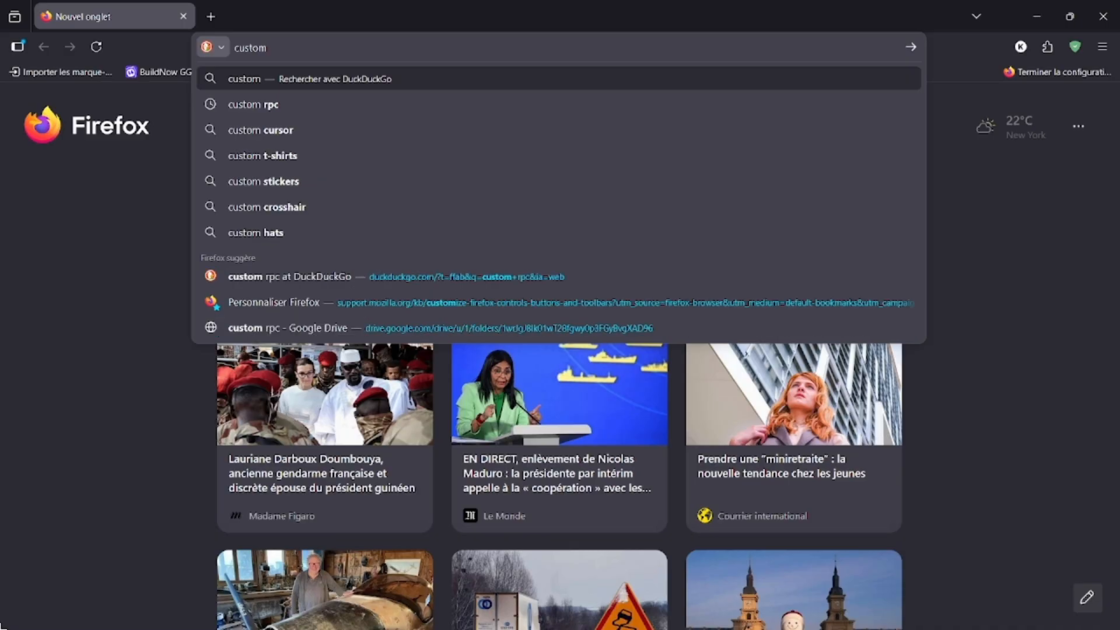
text( rpc)
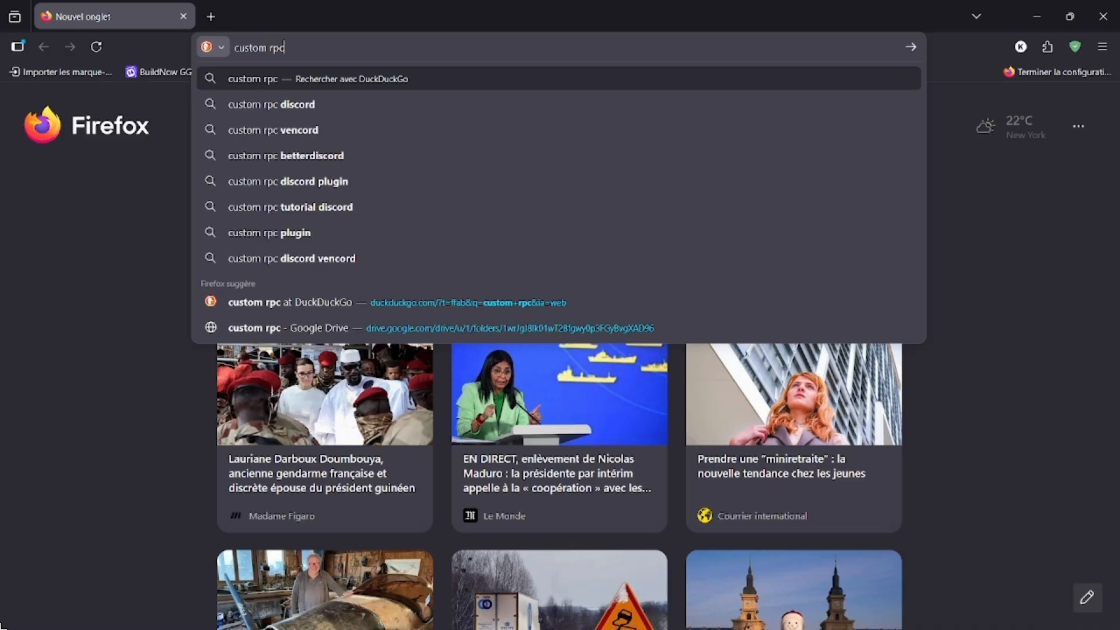
key(Return)
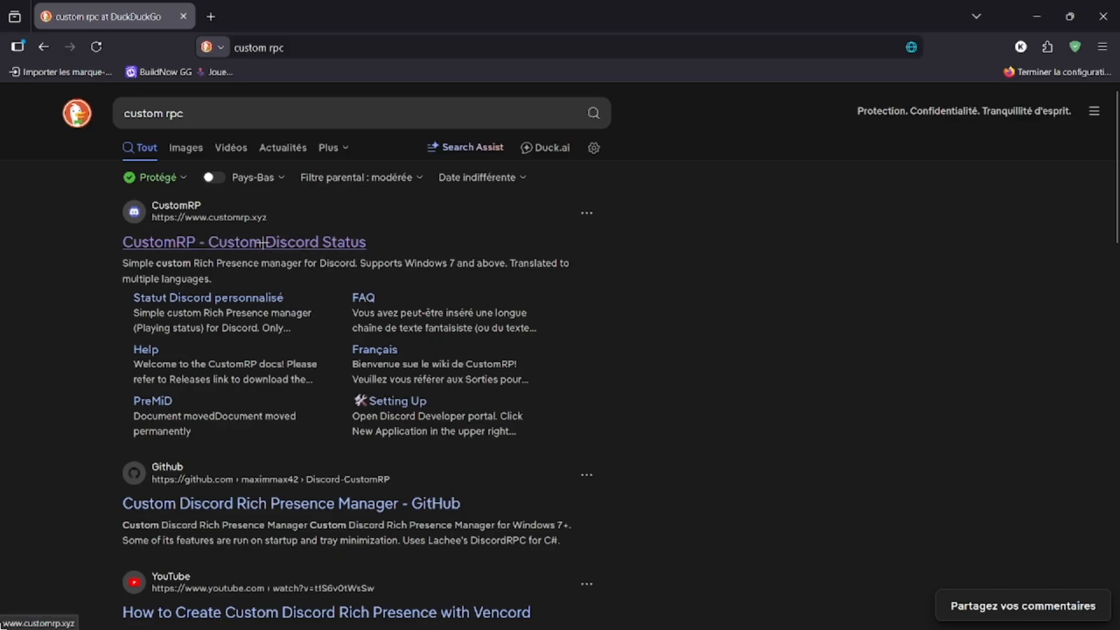
click(263, 243)
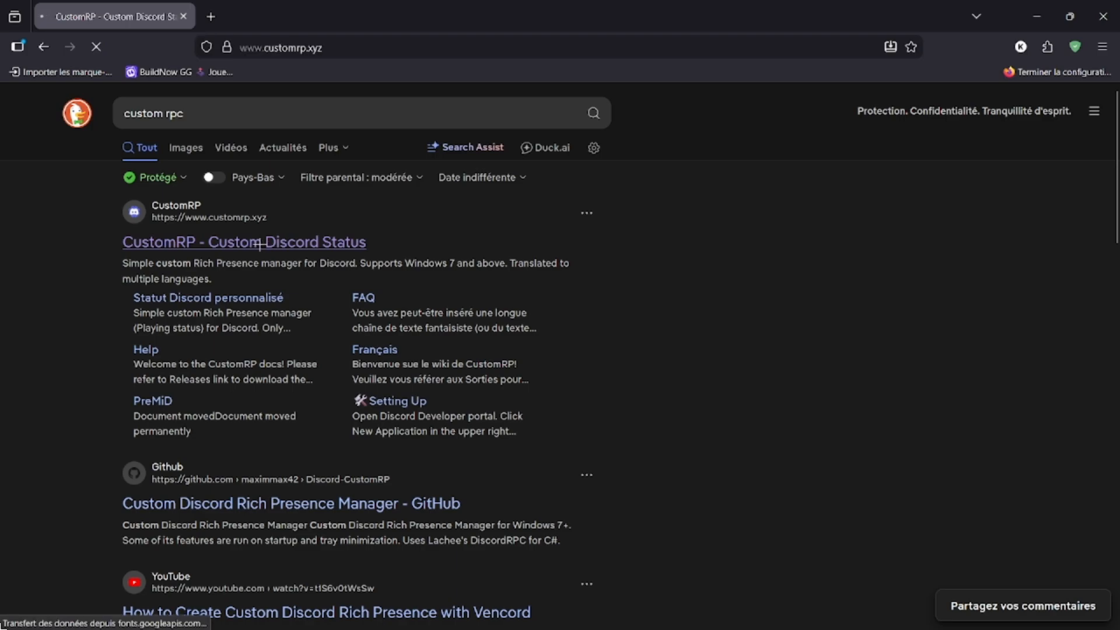
- Download the CustomRP installer (.exe) and dismiss the advertising pop-up window
click(879, 212)
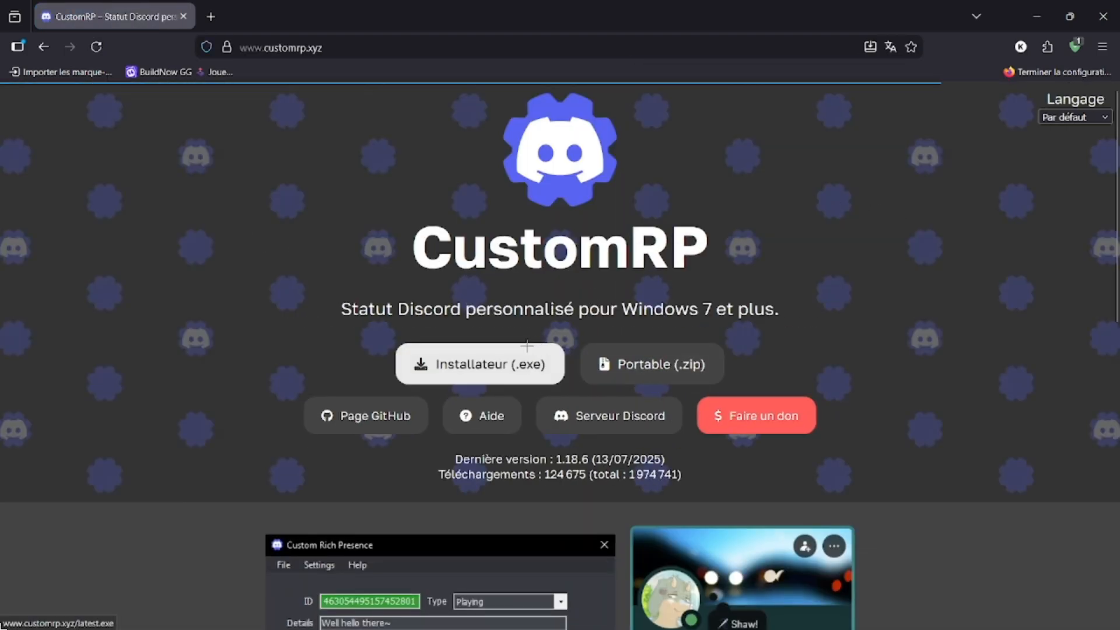
click(468, 362)
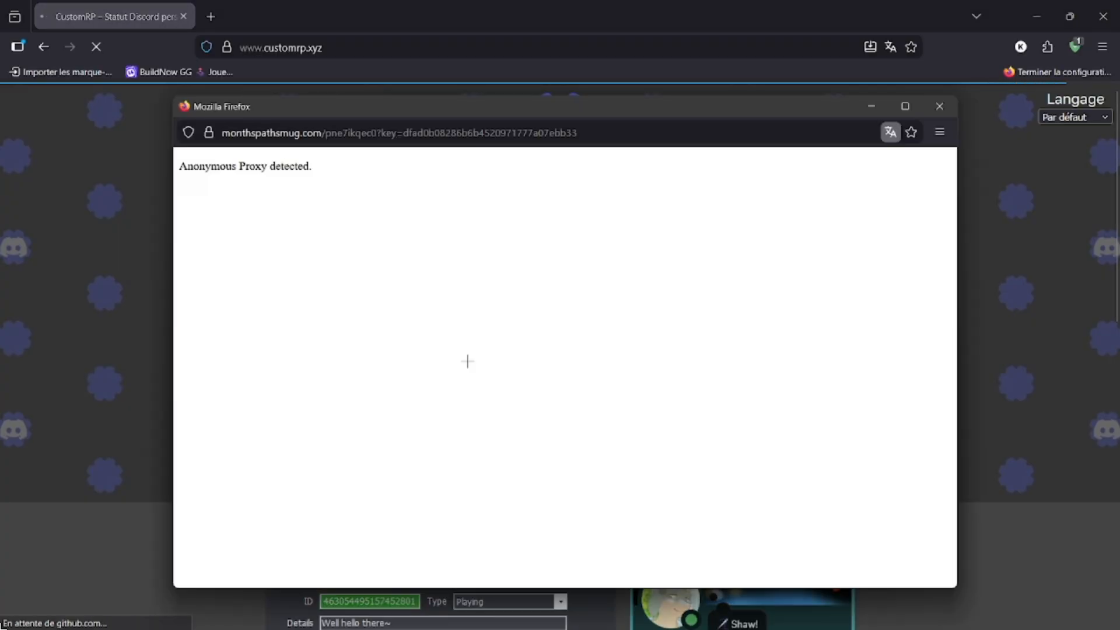
click(875, 302)
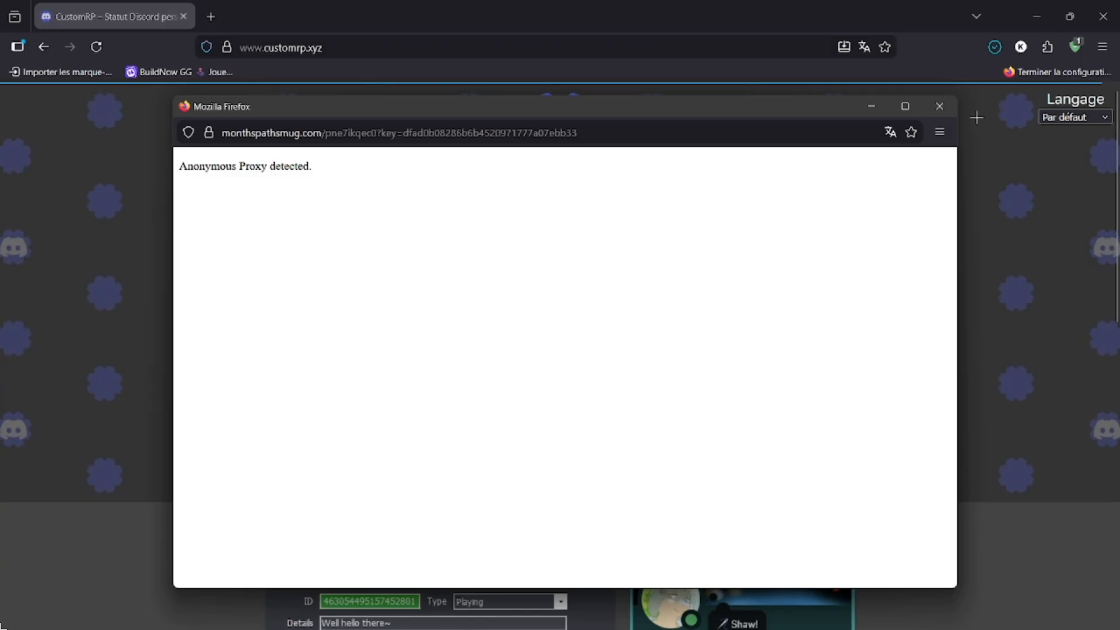
click(945, 116)
- Run the downloaded CustomRP.1.18.6.exe and minimise the browser
click(994, 47)
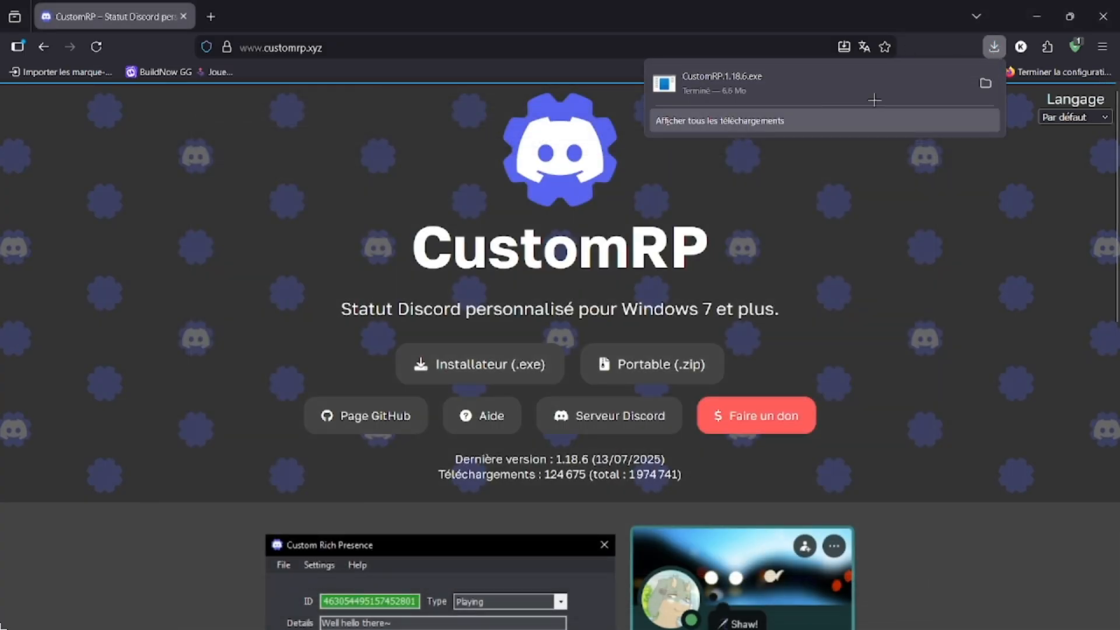
click(767, 90)
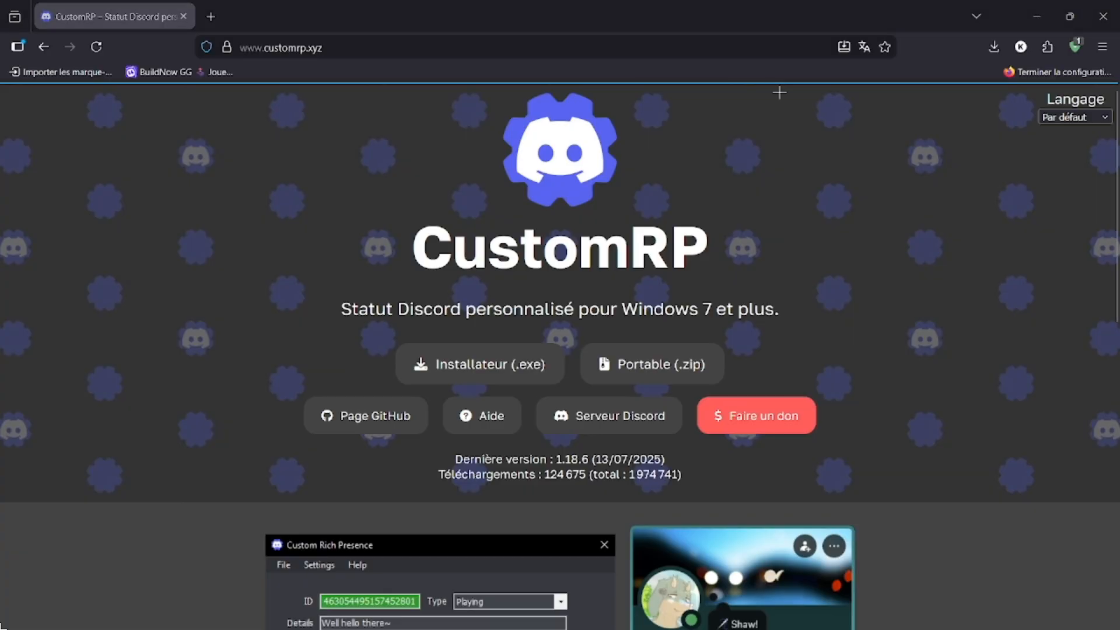
click(1033, 16)
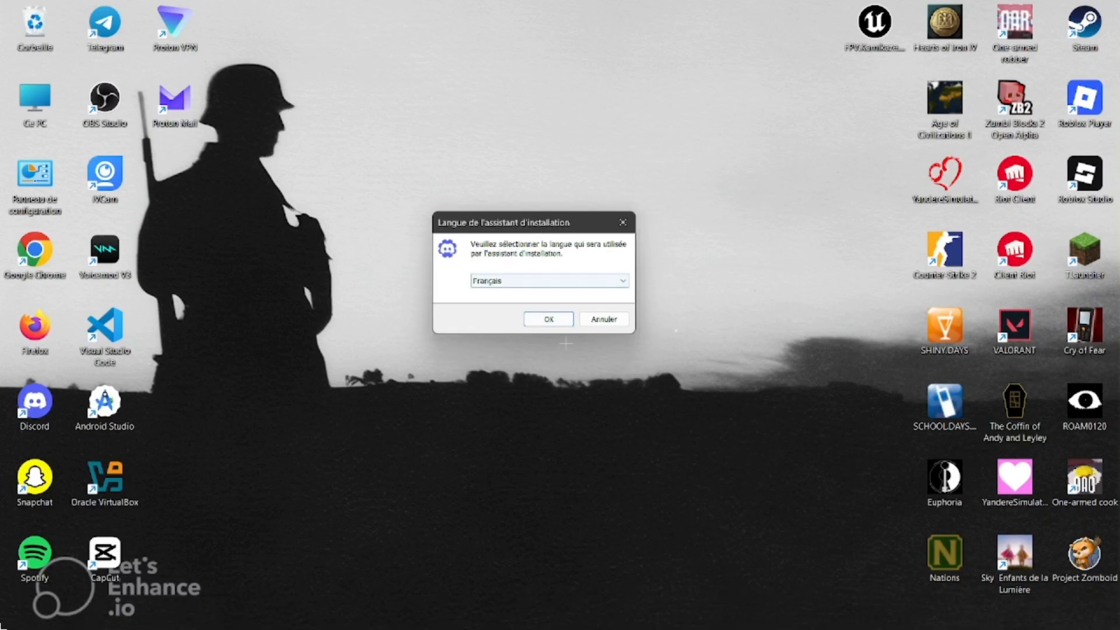
- Install CustomRP 1.18.6 in French, accepting the licence, keeping the CustomRP start menu folder and leaving out the desktop icon
click(555, 320)
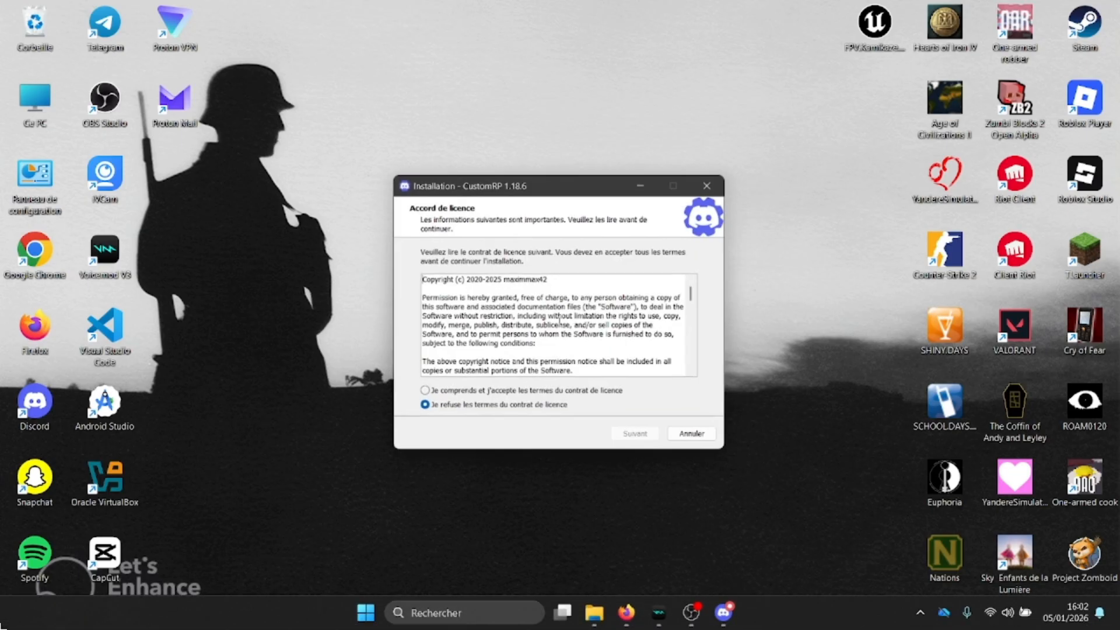
click(421, 392)
click(631, 431)
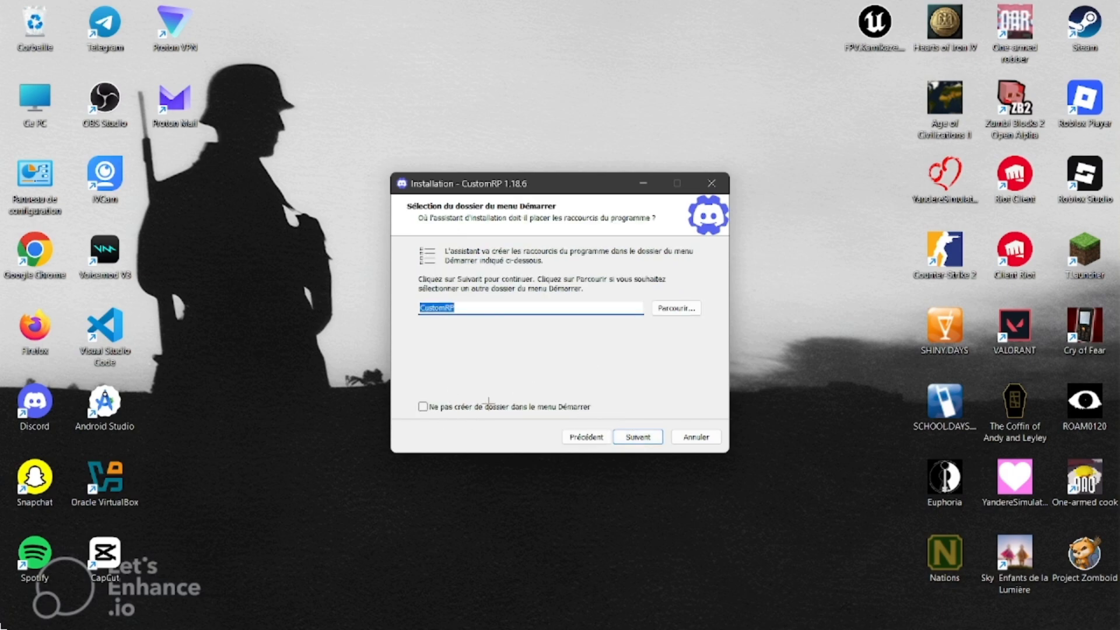
click(638, 436)
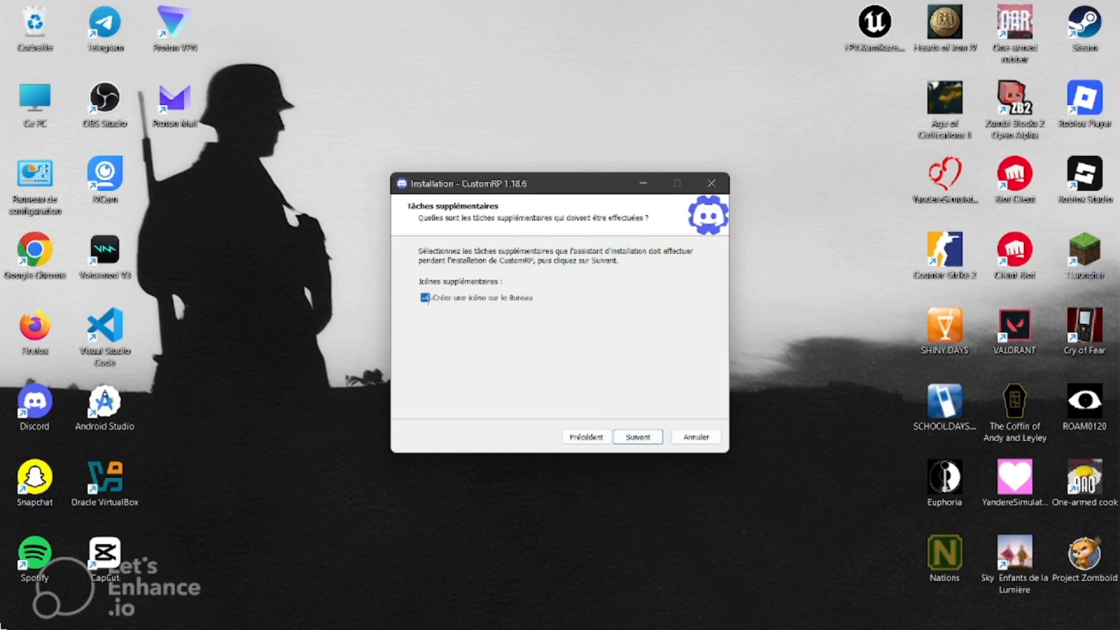
click(425, 298)
click(638, 436)
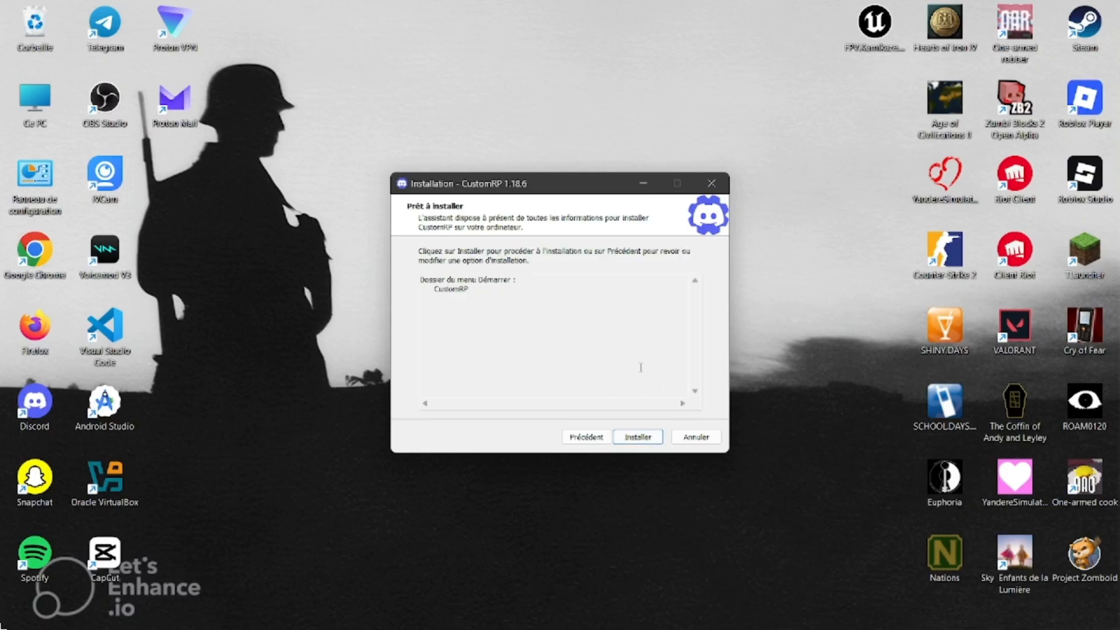
click(638, 437)
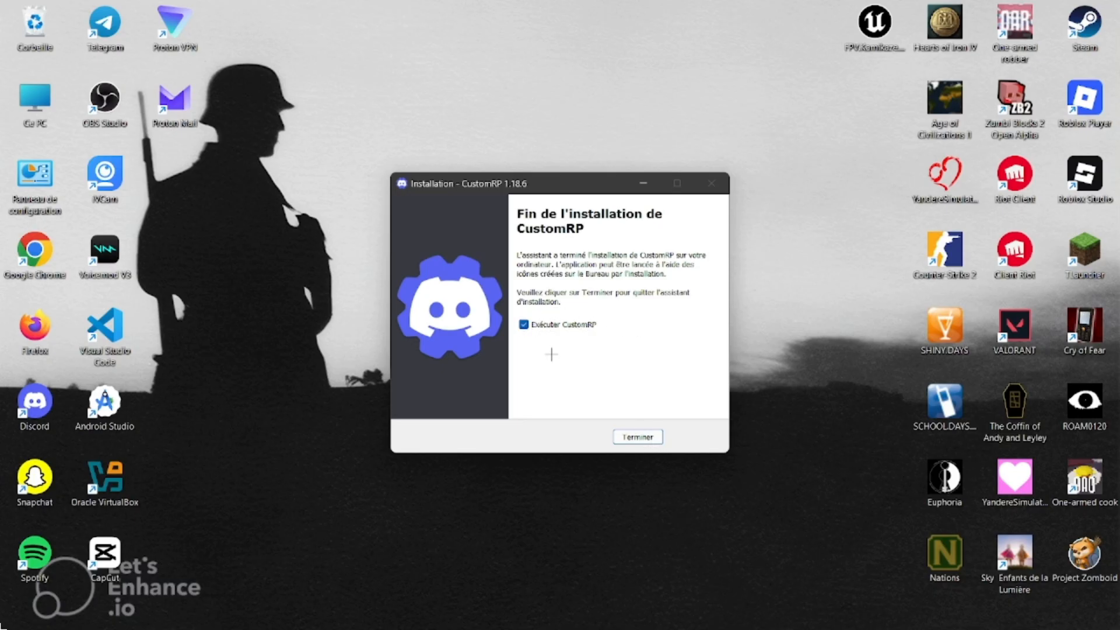
- Finish the setup and launch CustomRP, declining analytics sharing and the offer to open the manual
click(628, 437)
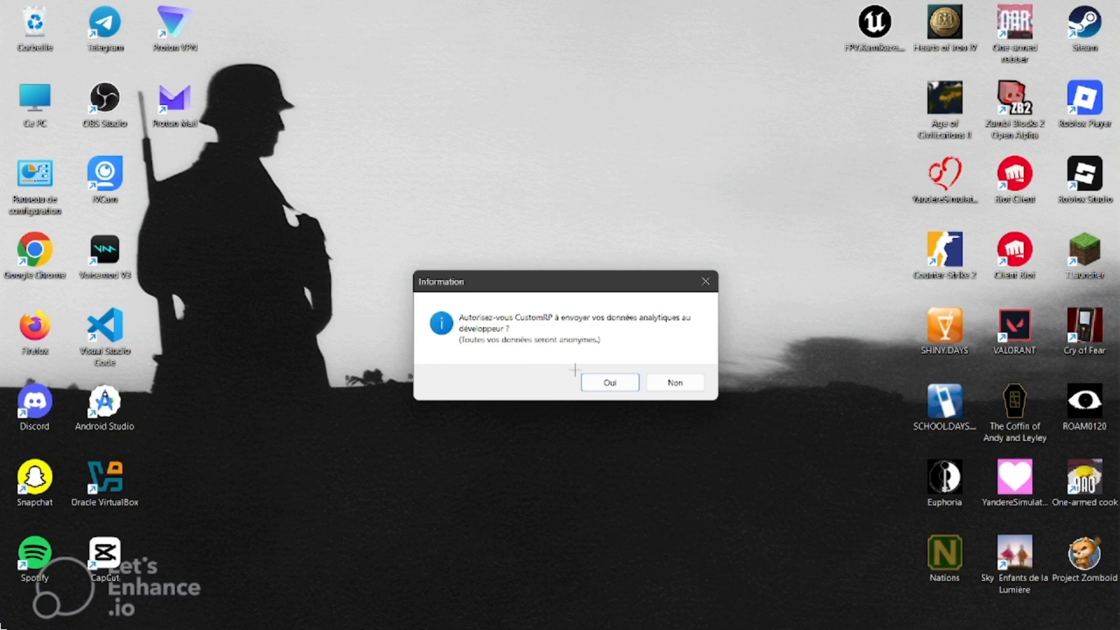
click(666, 378)
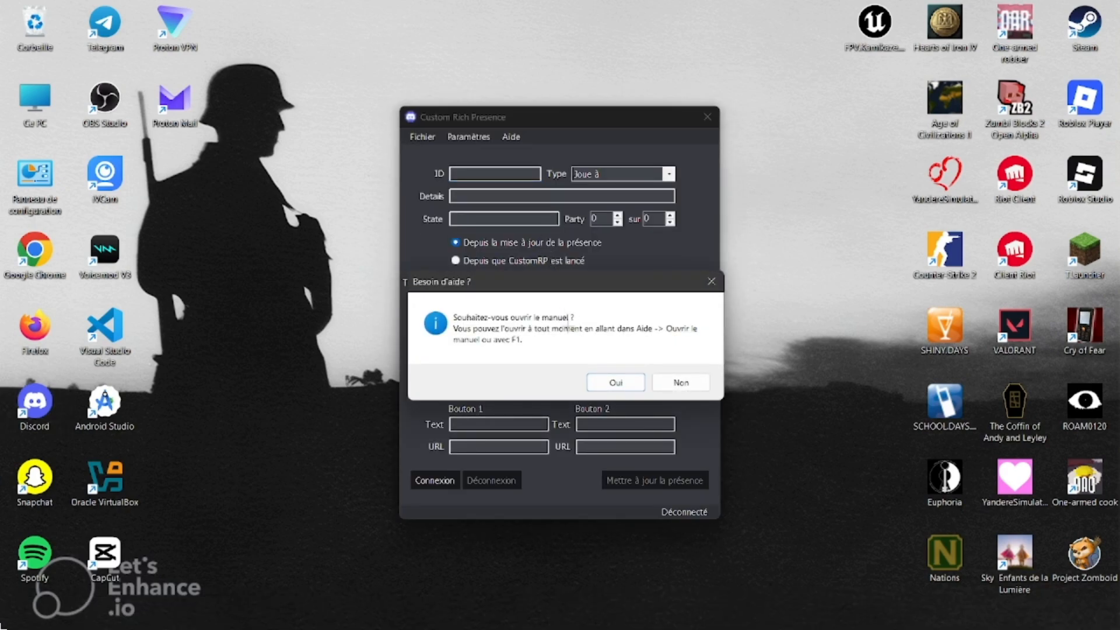
click(670, 383)
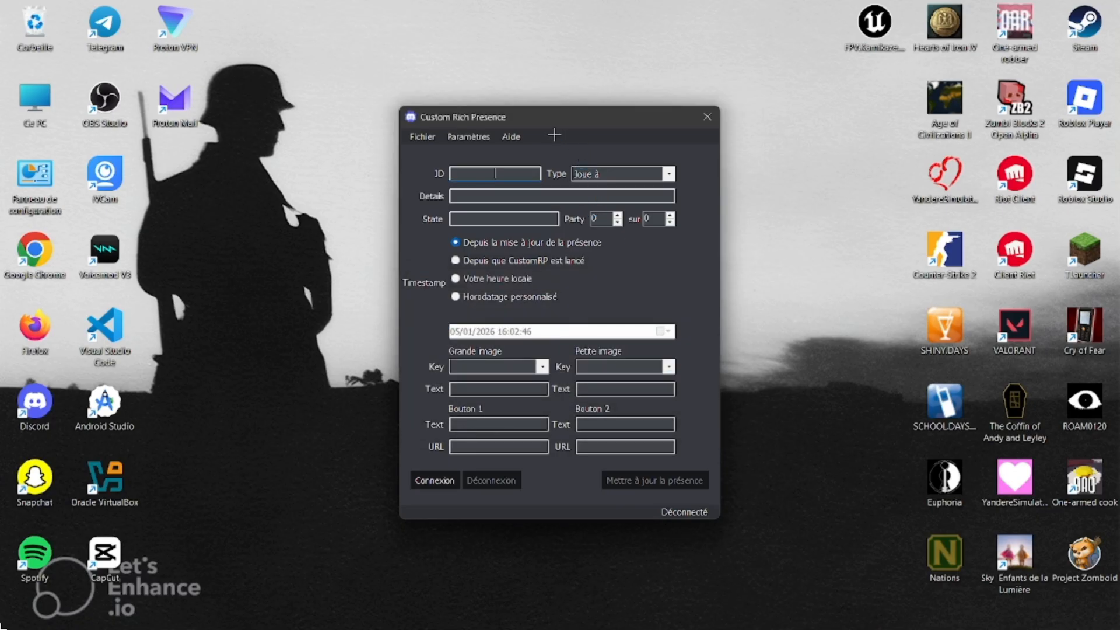
drag(570, 118, 561, 108)
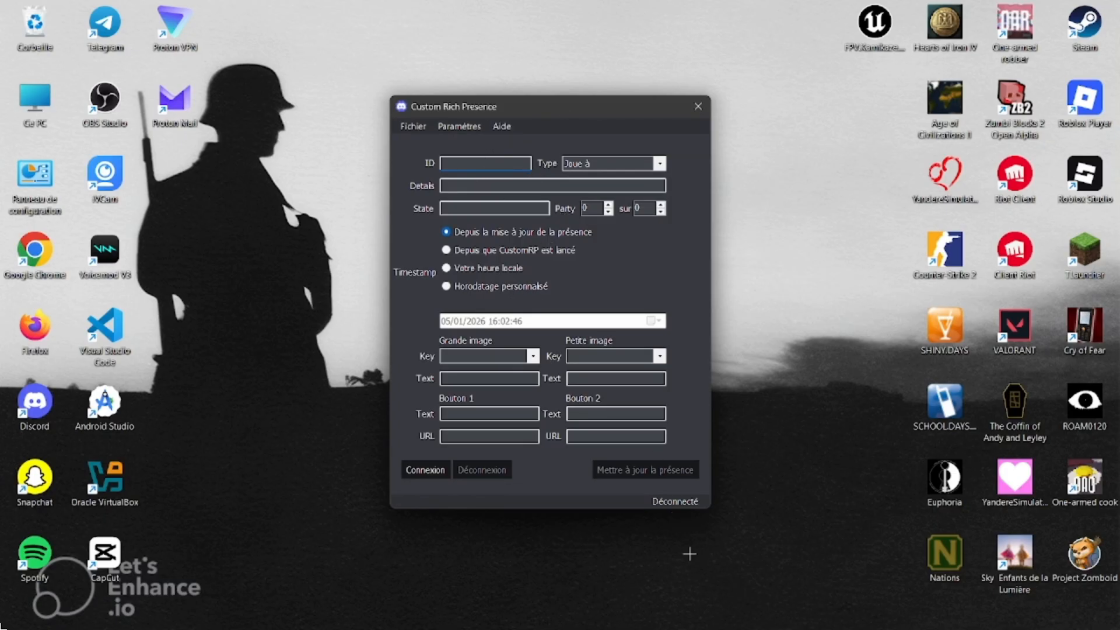
- Switch to Firefox and replace the CustomRP page with a new empty tab
click(626, 616)
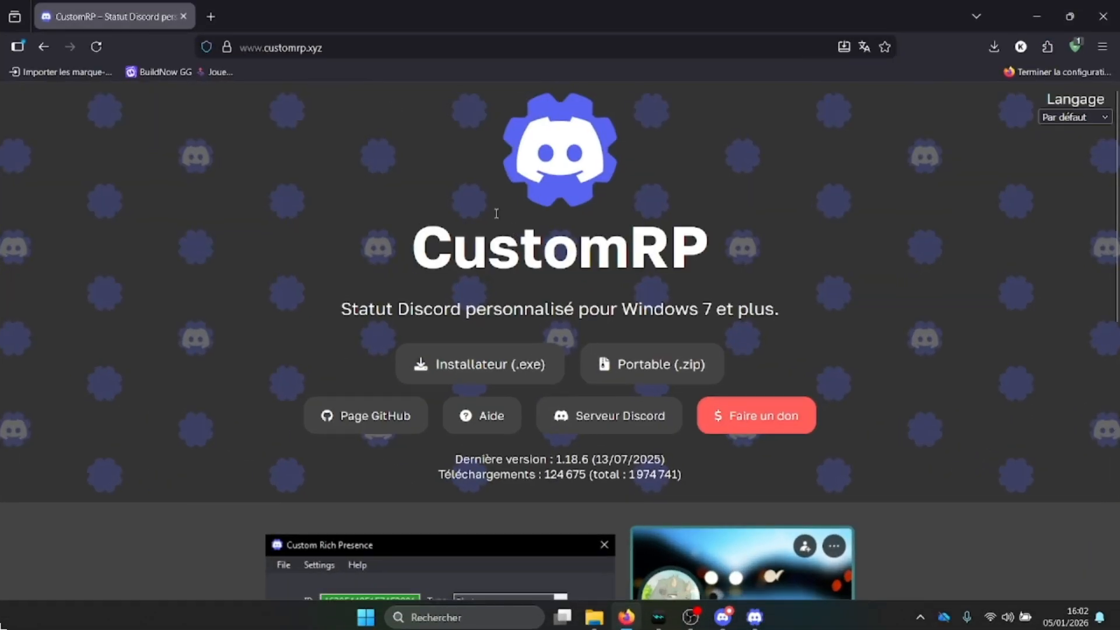
click(211, 17)
click(183, 16)
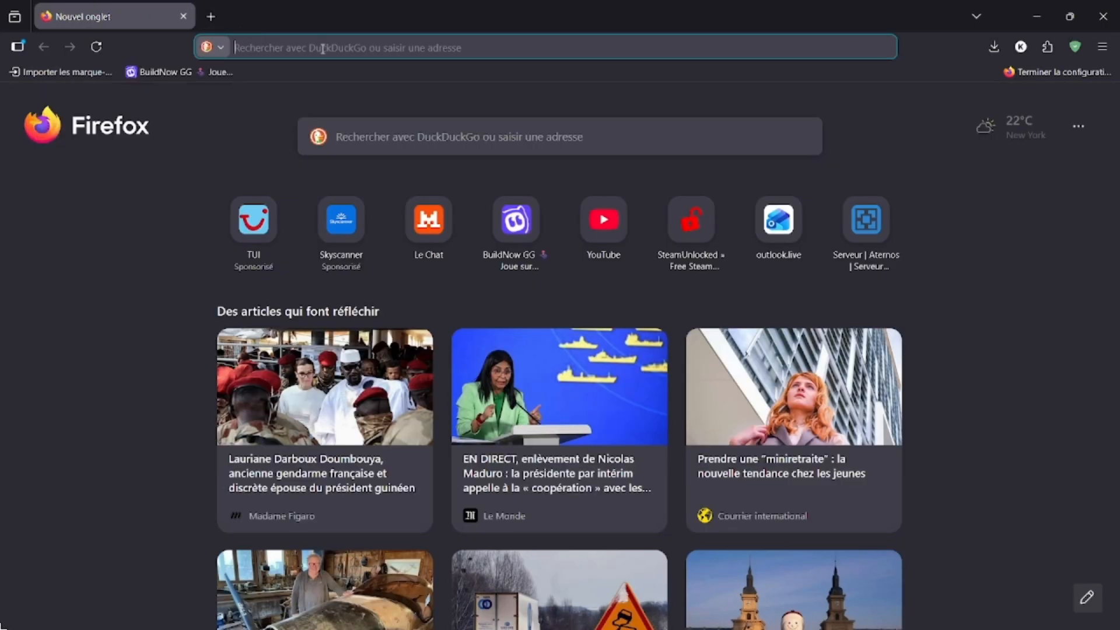
text(custom)
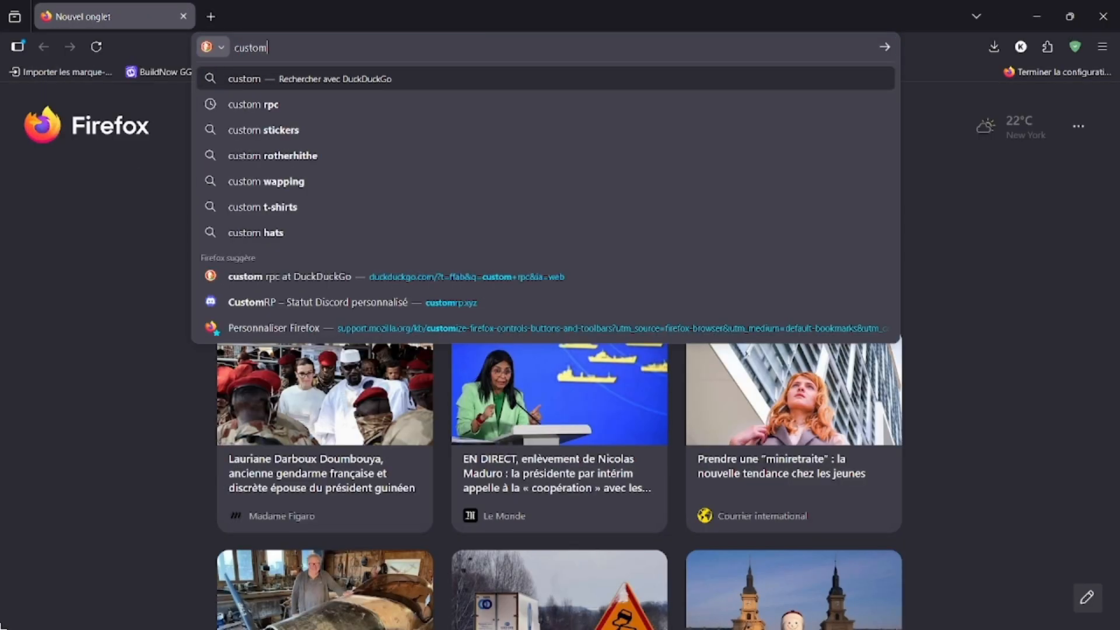
key(BackSpace)
key(BackSpace)
key(BackSpace)
key(BackSpace)
key(BackSpace)
key(BackSpace)
- Search the web for "discord portal developer" and open the Discord Developer Portal
text(d)
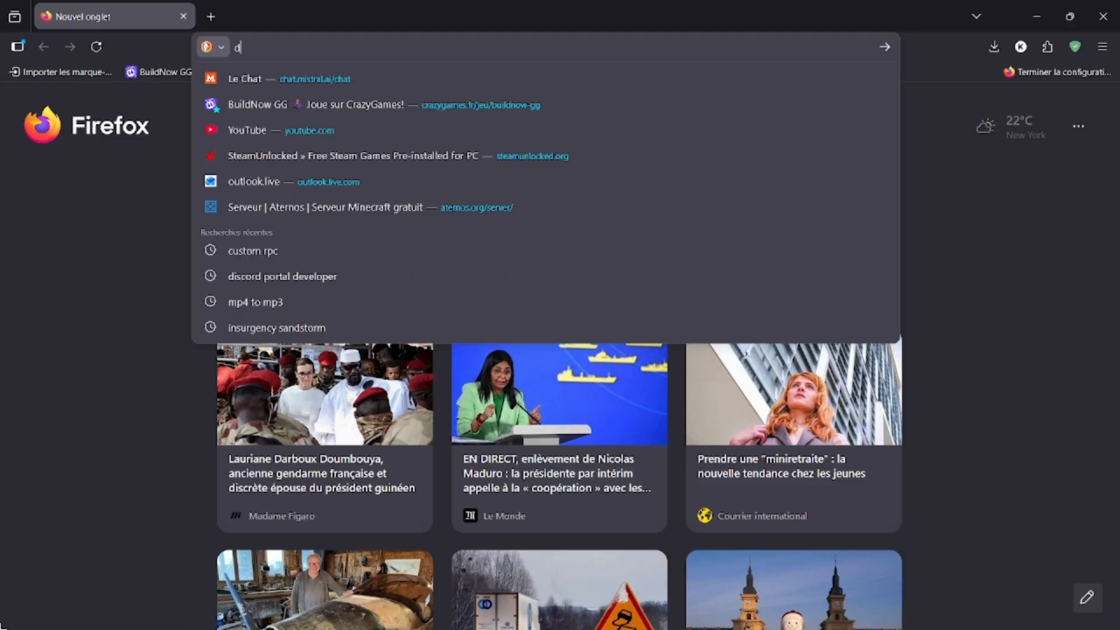
text(iscord)
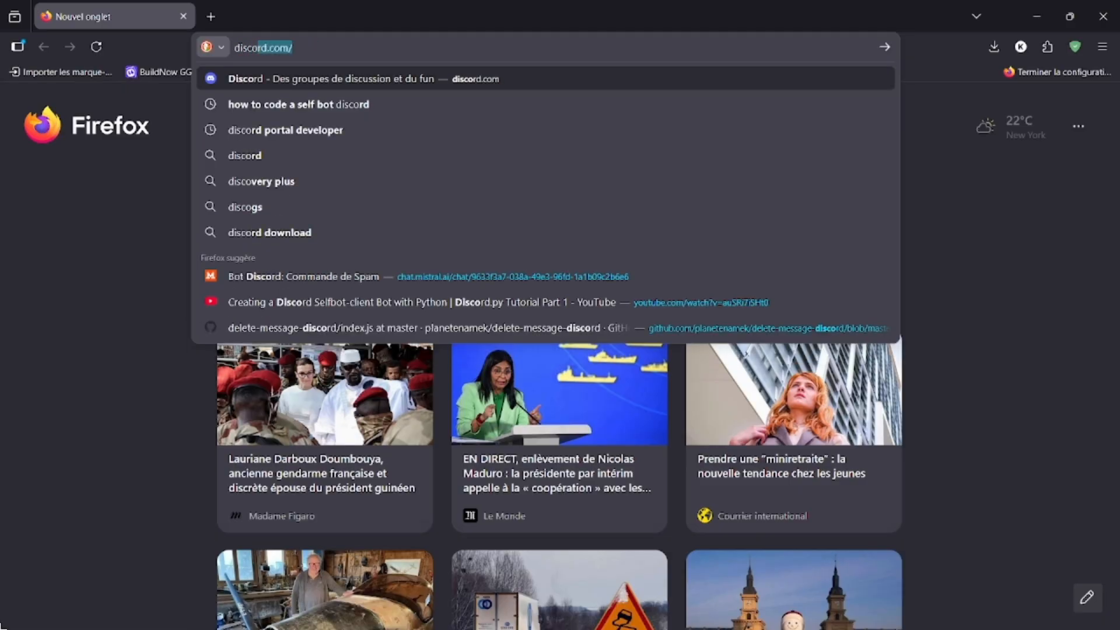
text( porta)
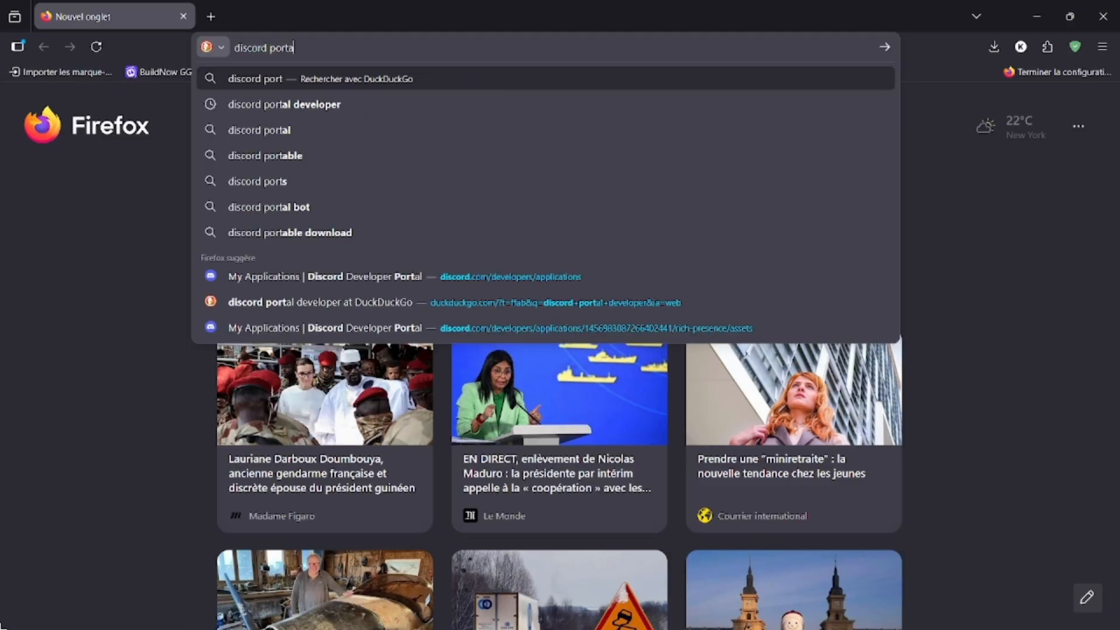
click(342, 110)
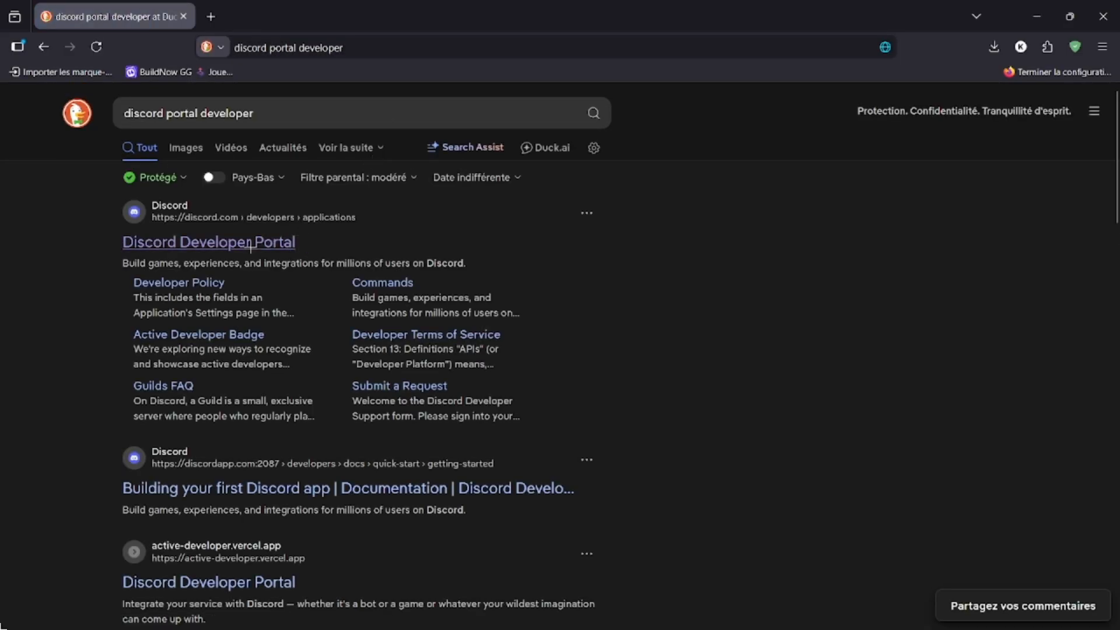
click(257, 244)
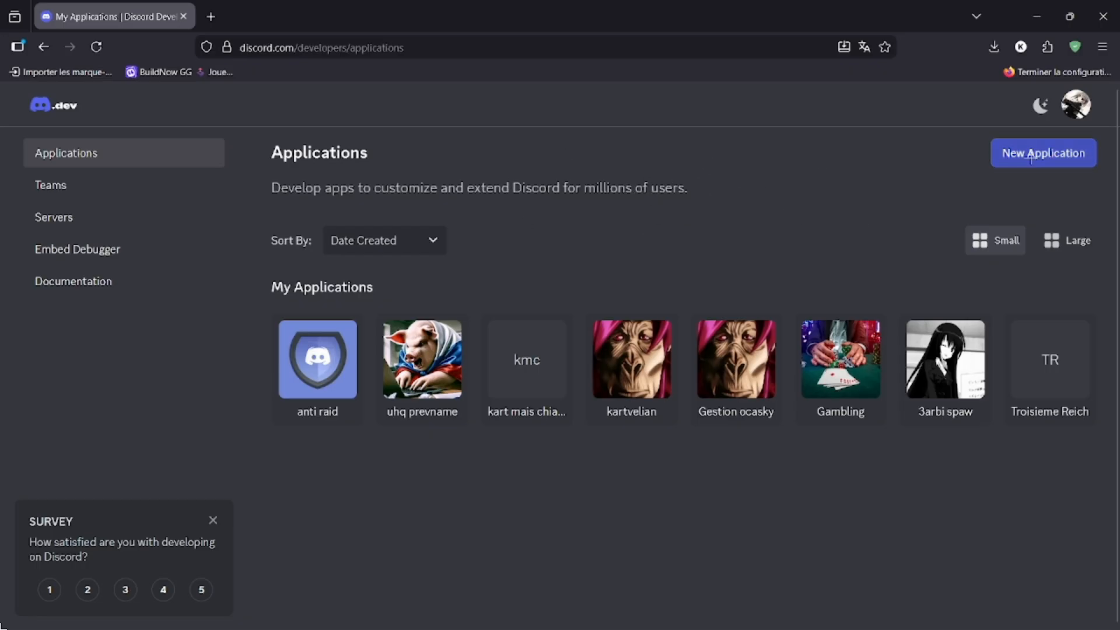
- Create a new application named "tuto youtube", agreeing to the developer terms and completing the human verification
click(1055, 157)
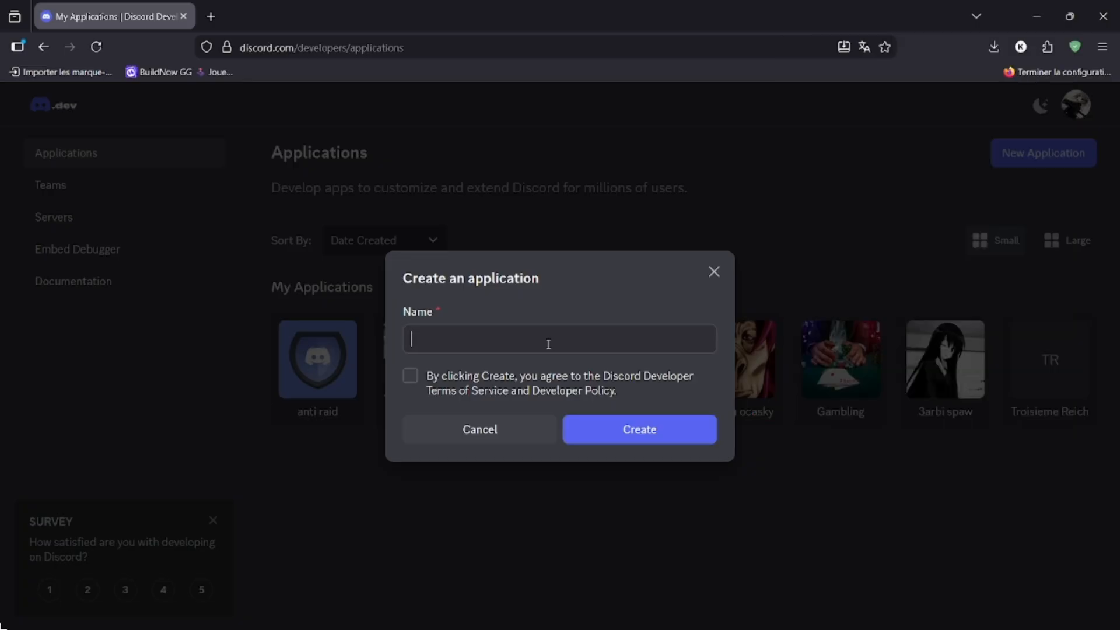
text(tuto youtube)
click(409, 376)
click(665, 436)
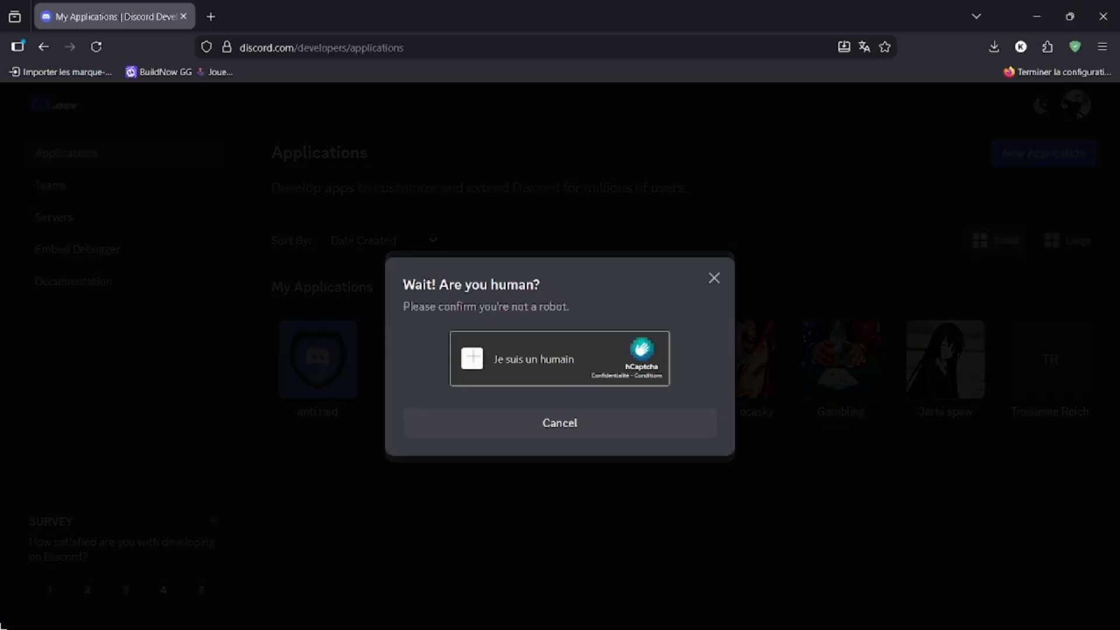
click(502, 362)
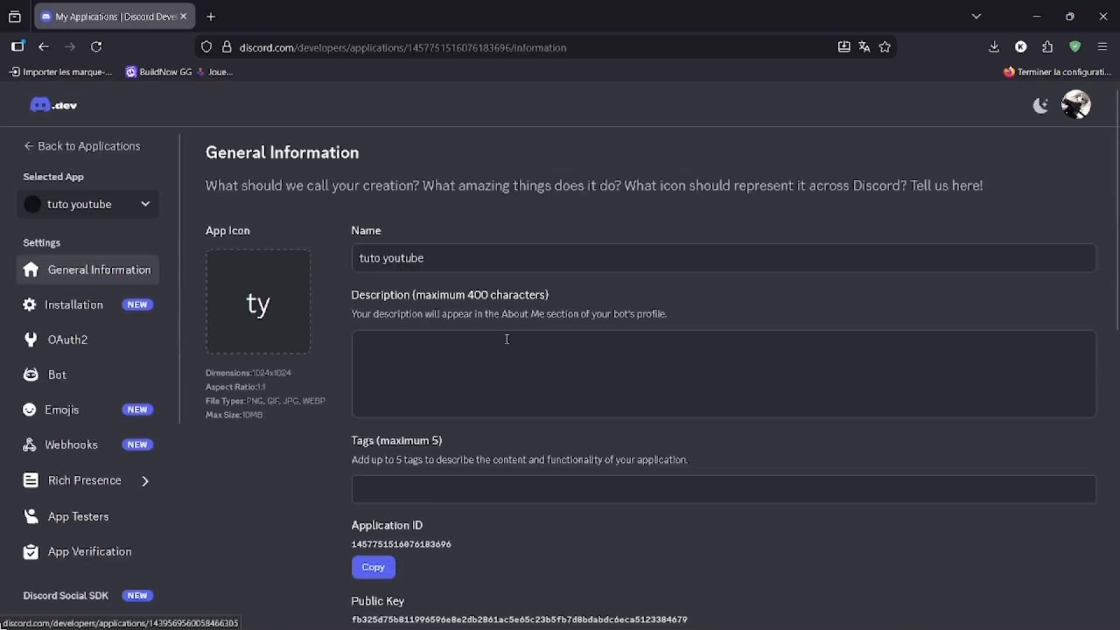
- Copy the application ID of "tuto youtube" and paste it into the ID field in CustomRP
scroll(410, 327, down, 2)
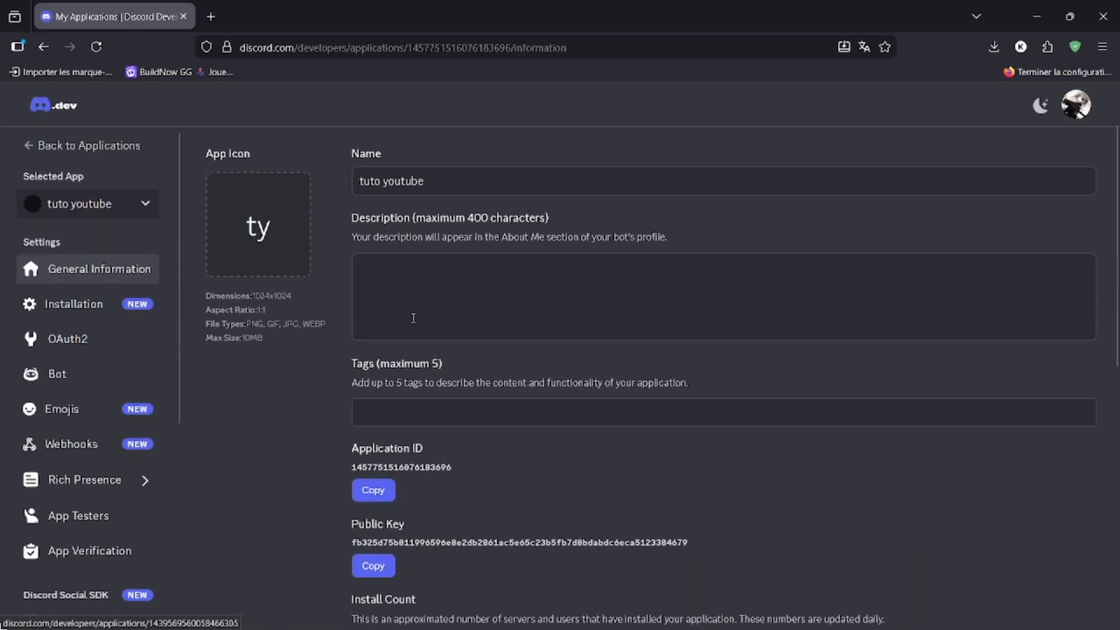
click(373, 493)
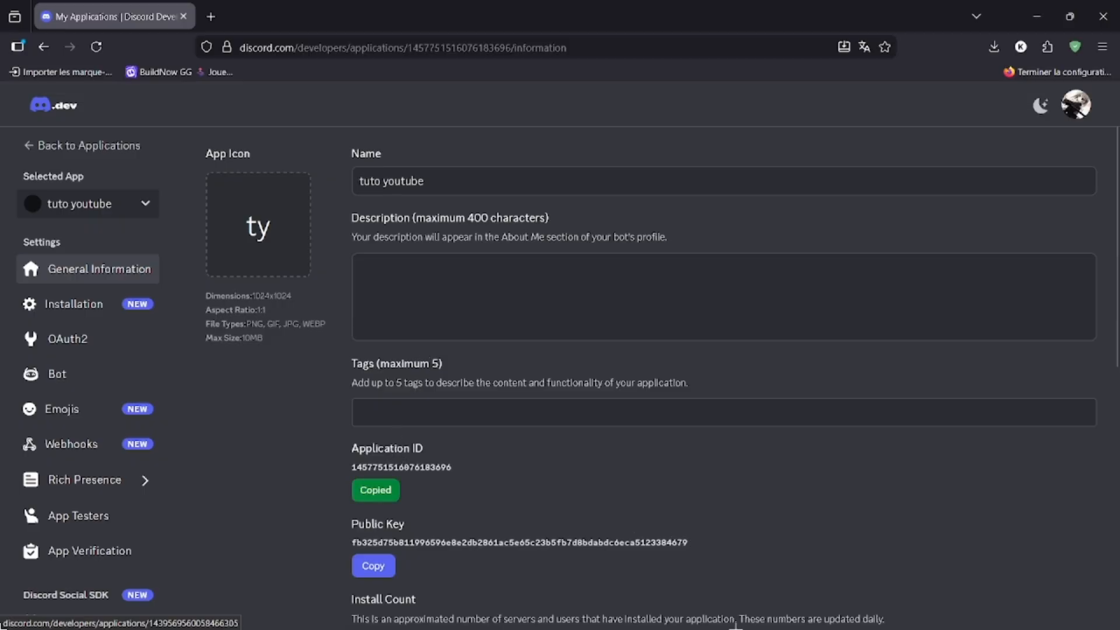
mouse_move(726, 612)
click(764, 607)
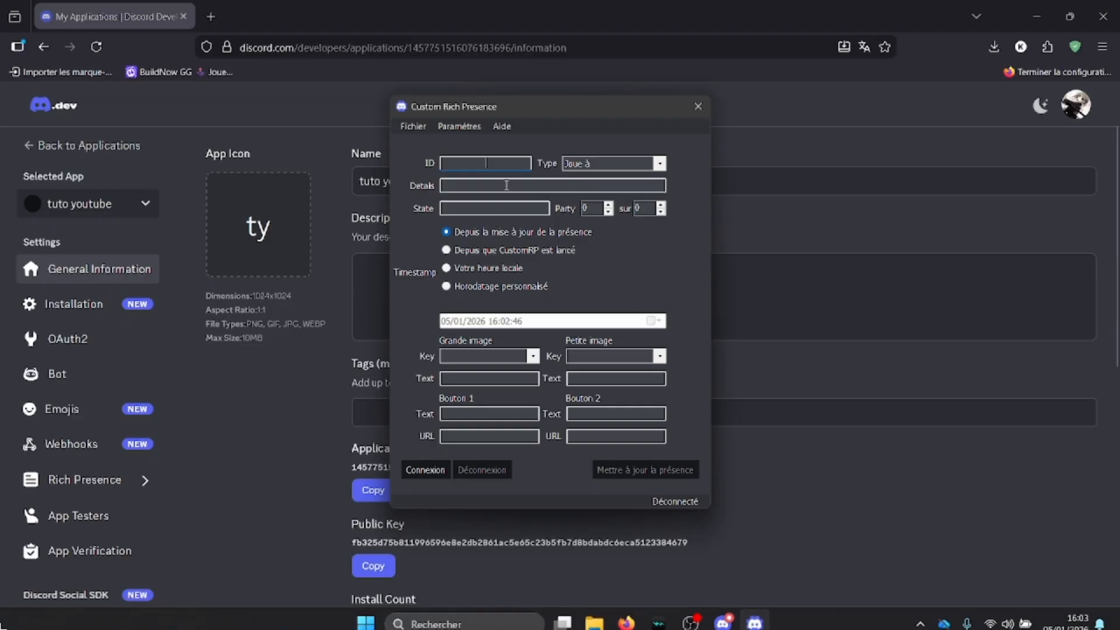
click(488, 168)
key(ctrl+v)
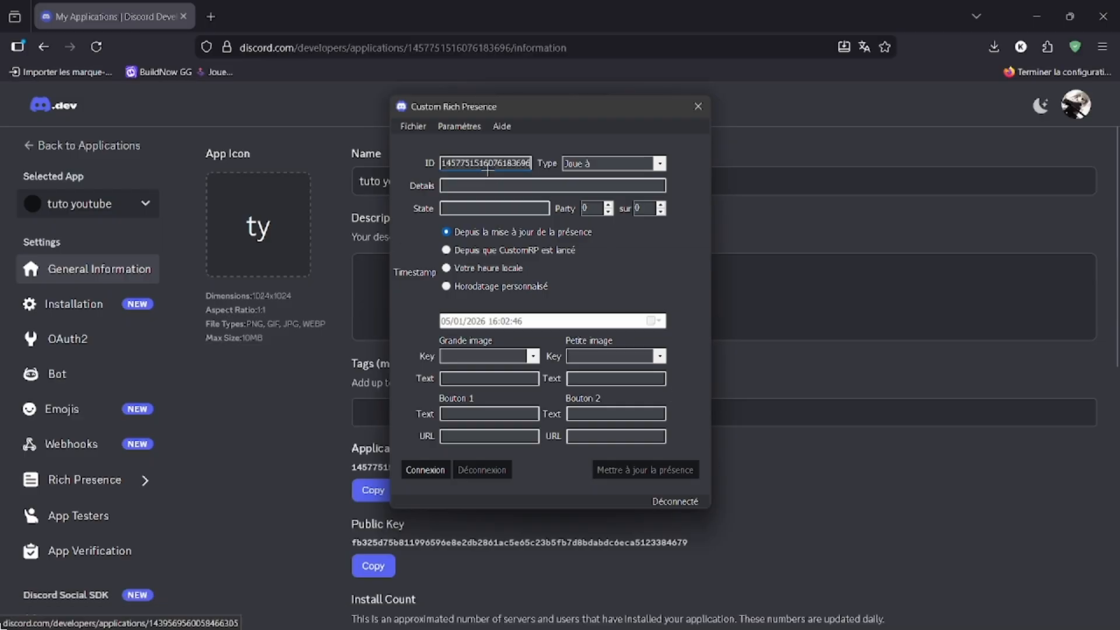
- Upload the image "pfpf" to the Rich Presence art assets of the "tuto youtube" application and save the changes
click(803, 517)
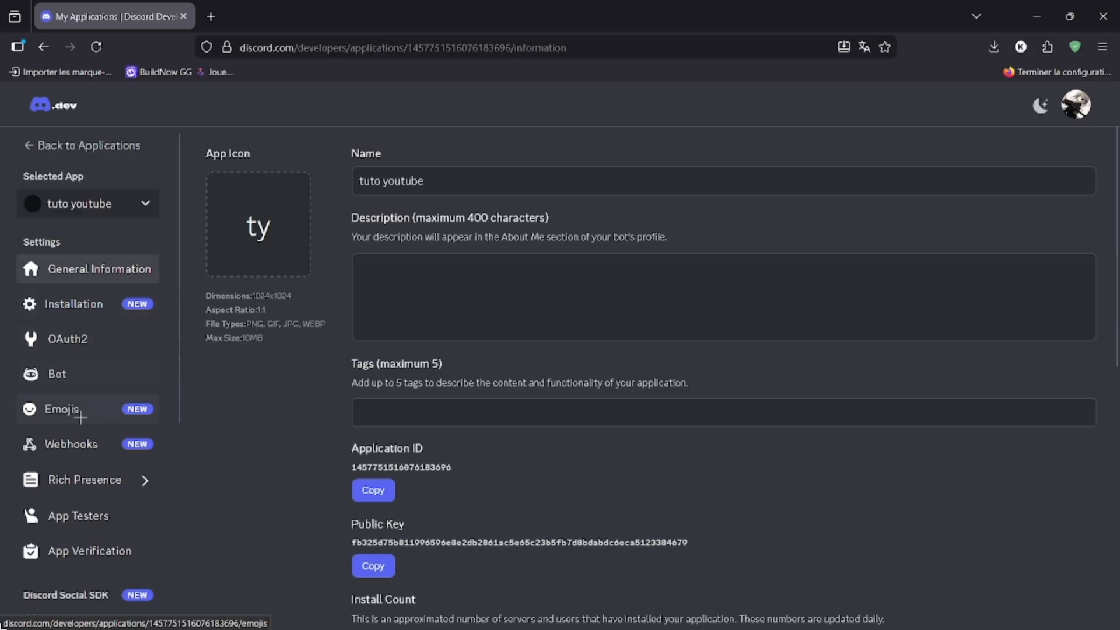
click(101, 480)
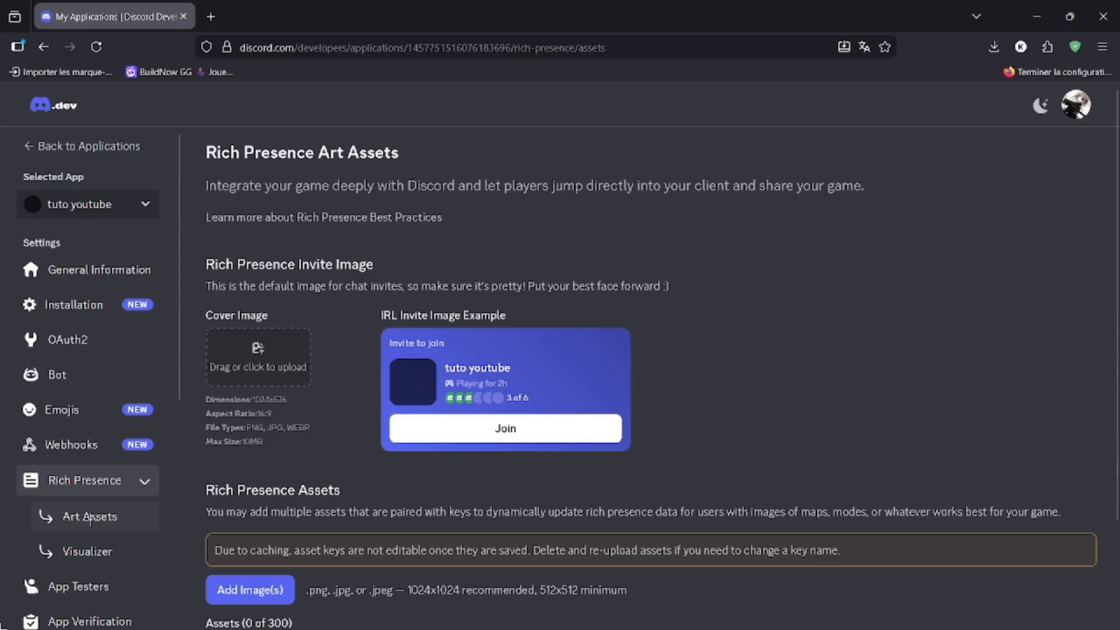
scroll(744, 248, down, 3)
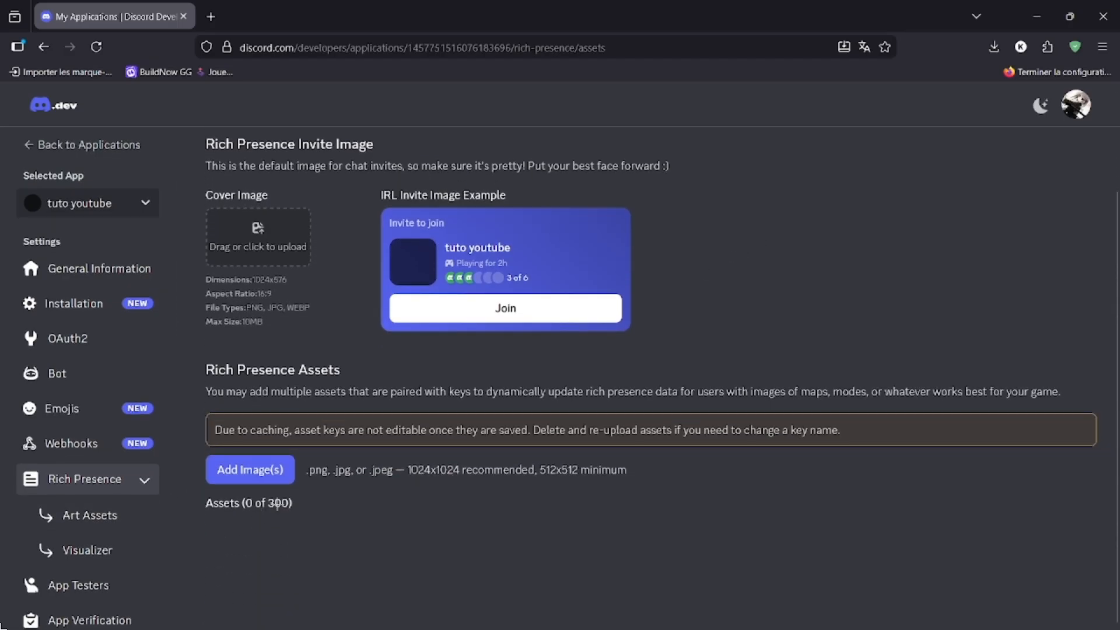
click(283, 477)
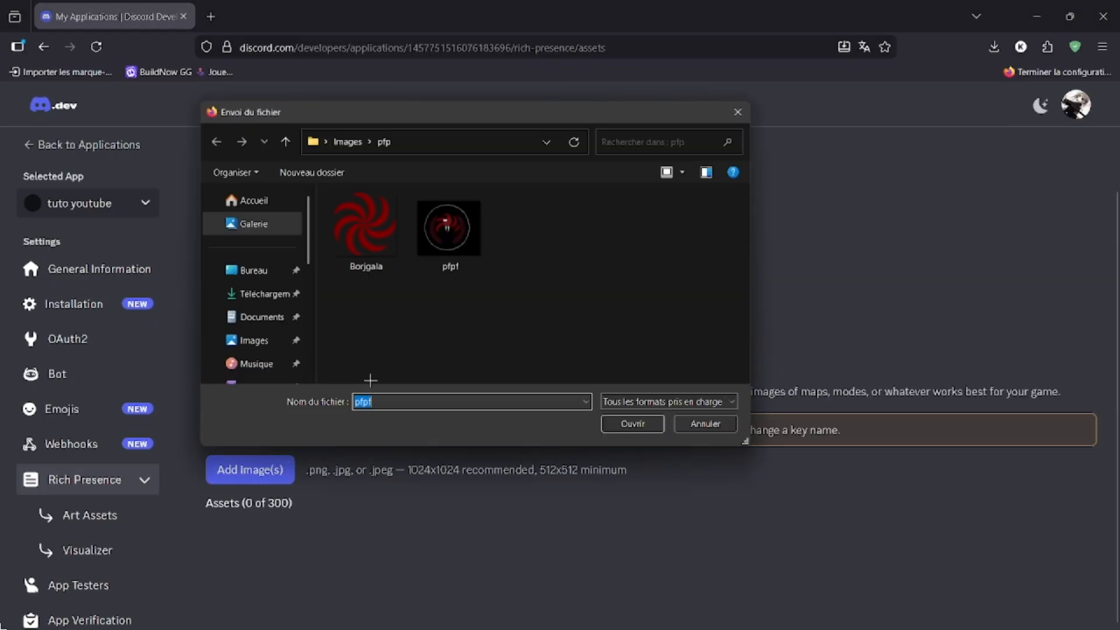
click(447, 239)
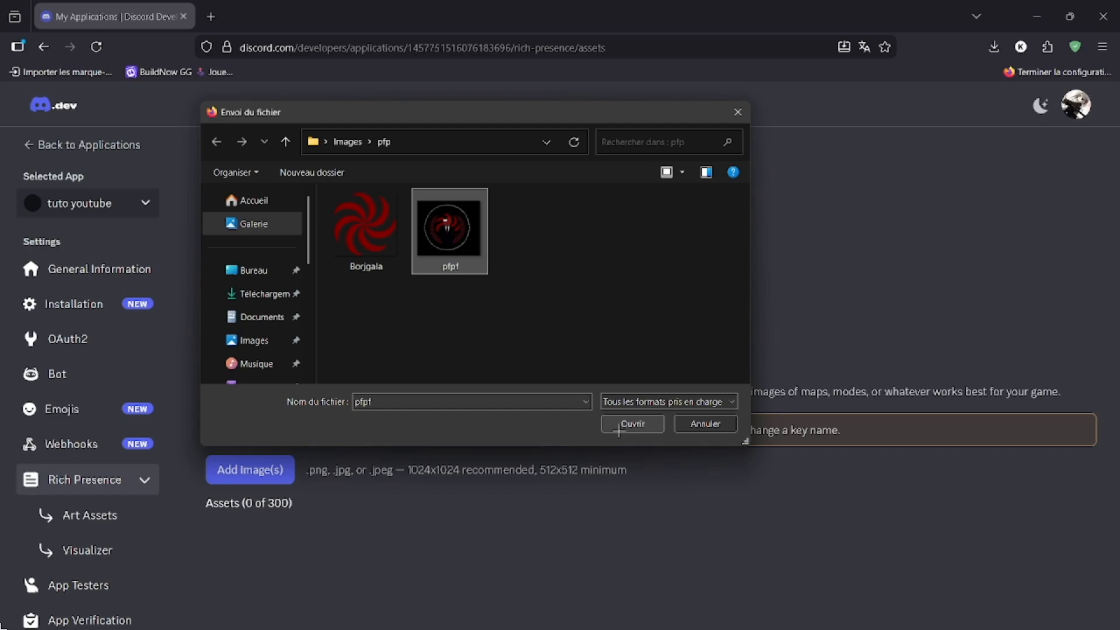
click(618, 429)
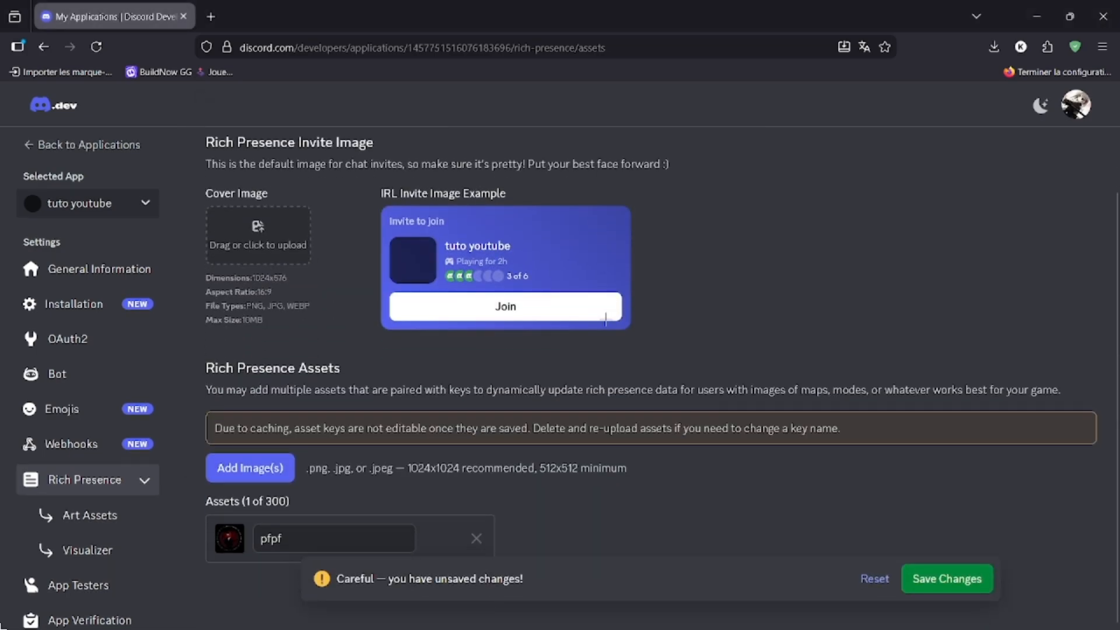
click(946, 578)
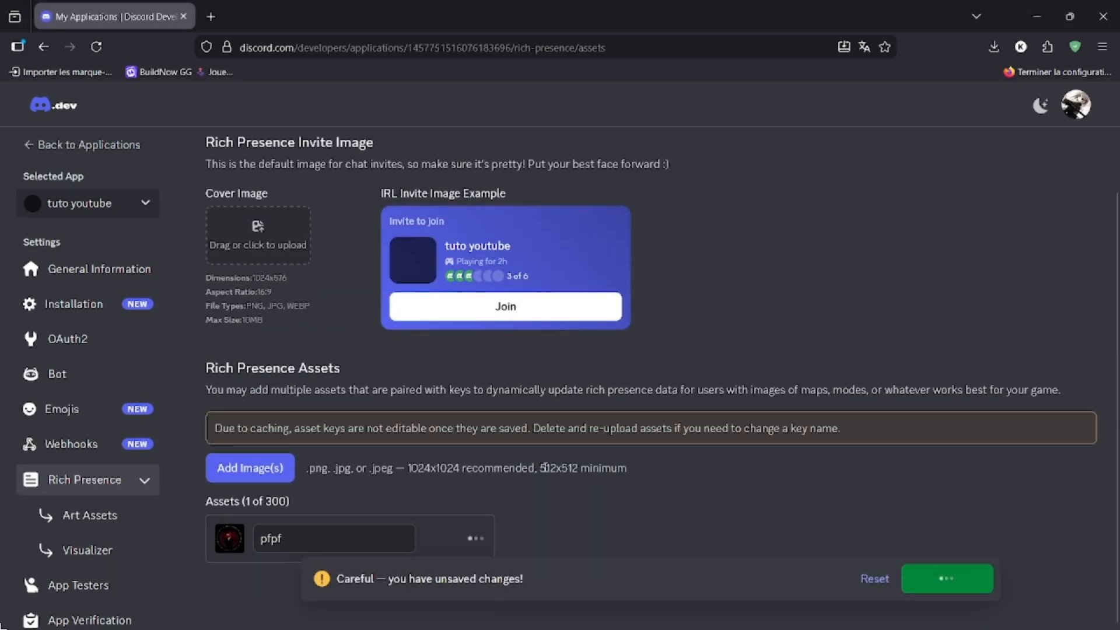
drag(546, 468, 600, 493)
click(638, 503)
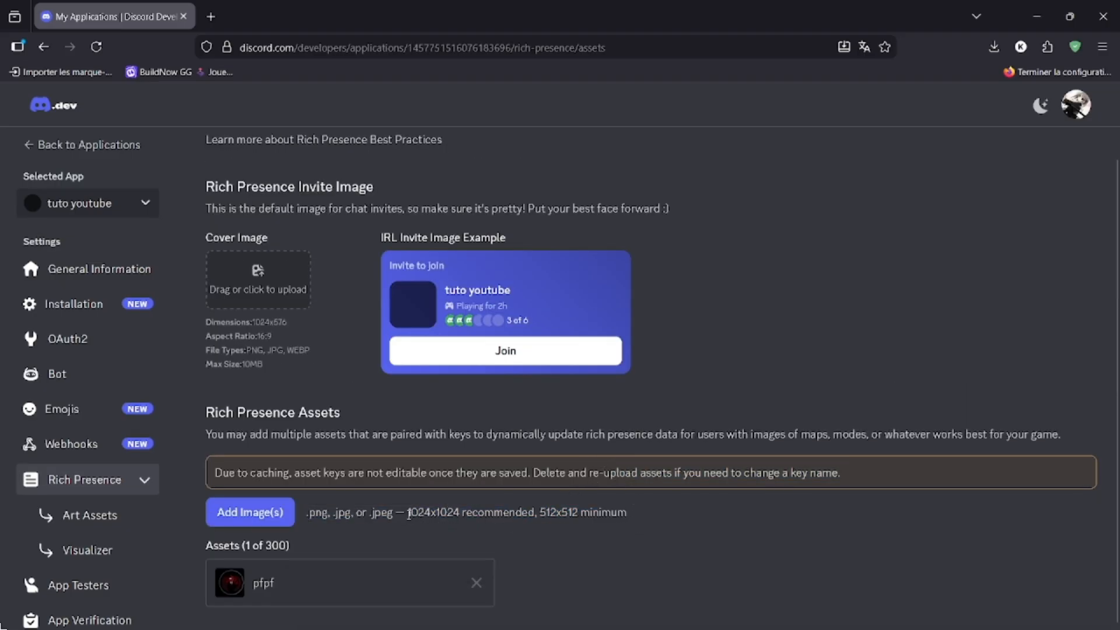
drag(408, 513, 505, 514)
click(503, 513)
- Minimize Firefox to return to CustomRP, and set Details to "tuto" and State to "youtube"
click(1036, 16)
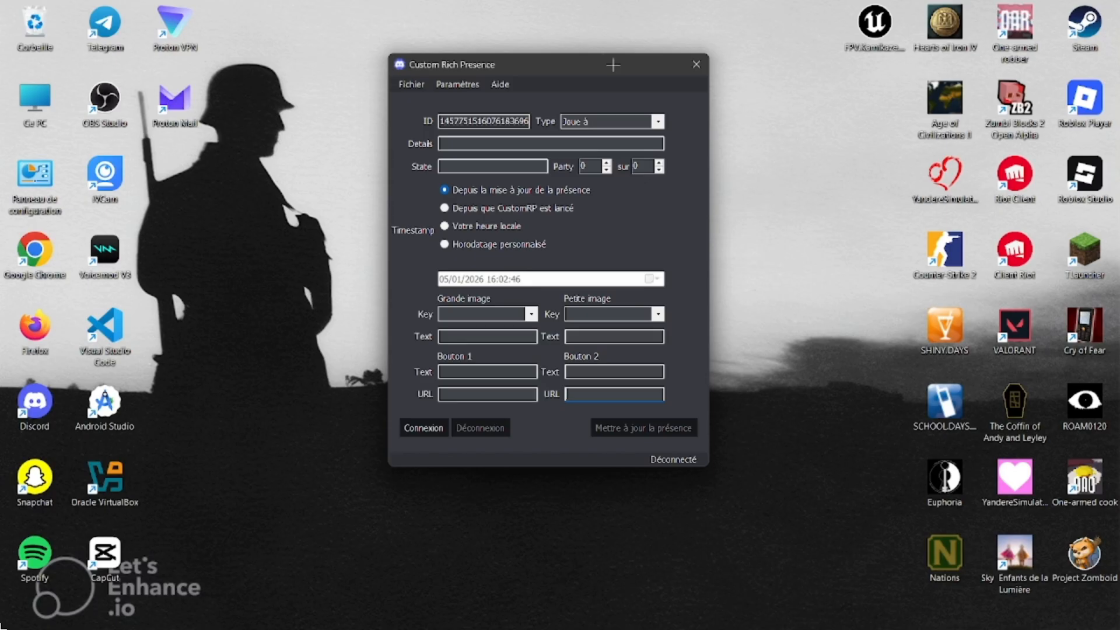
click(562, 146)
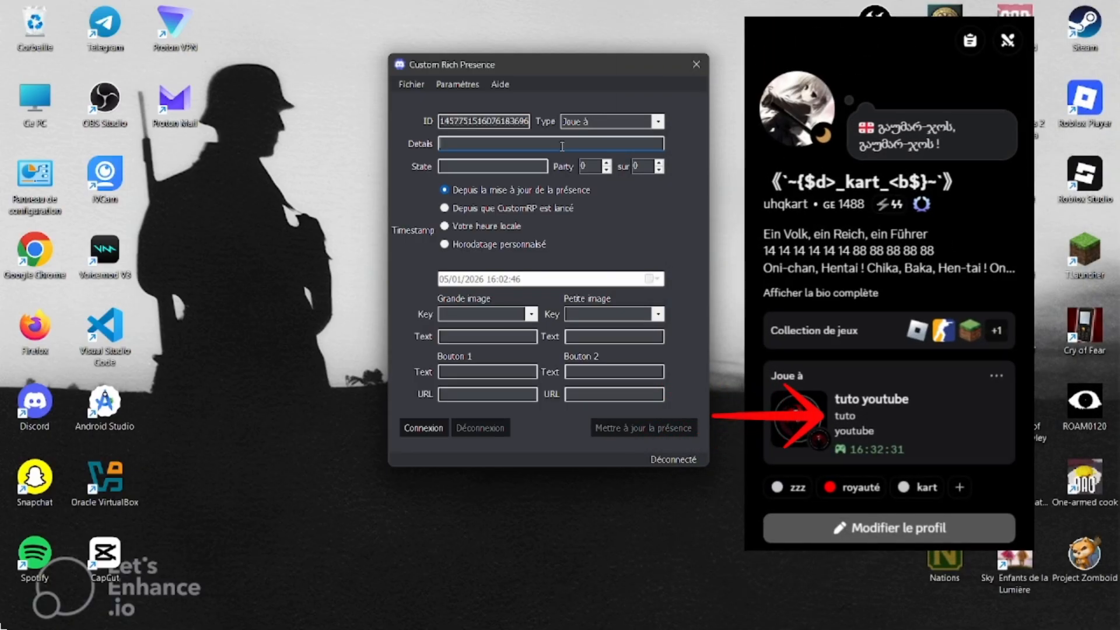
text(tuto)
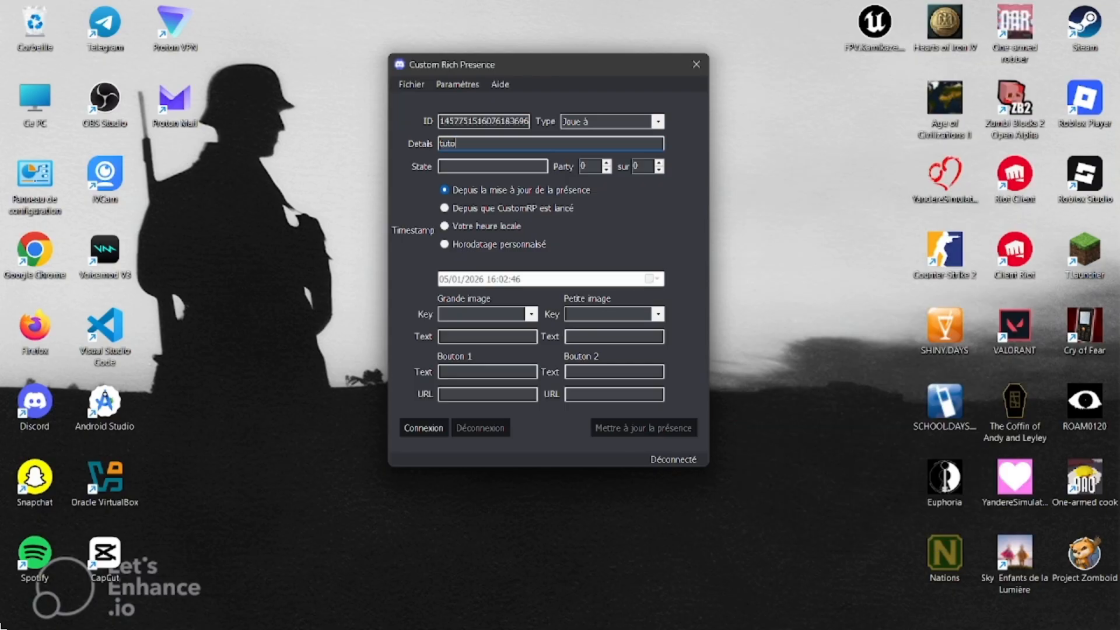
click(543, 166)
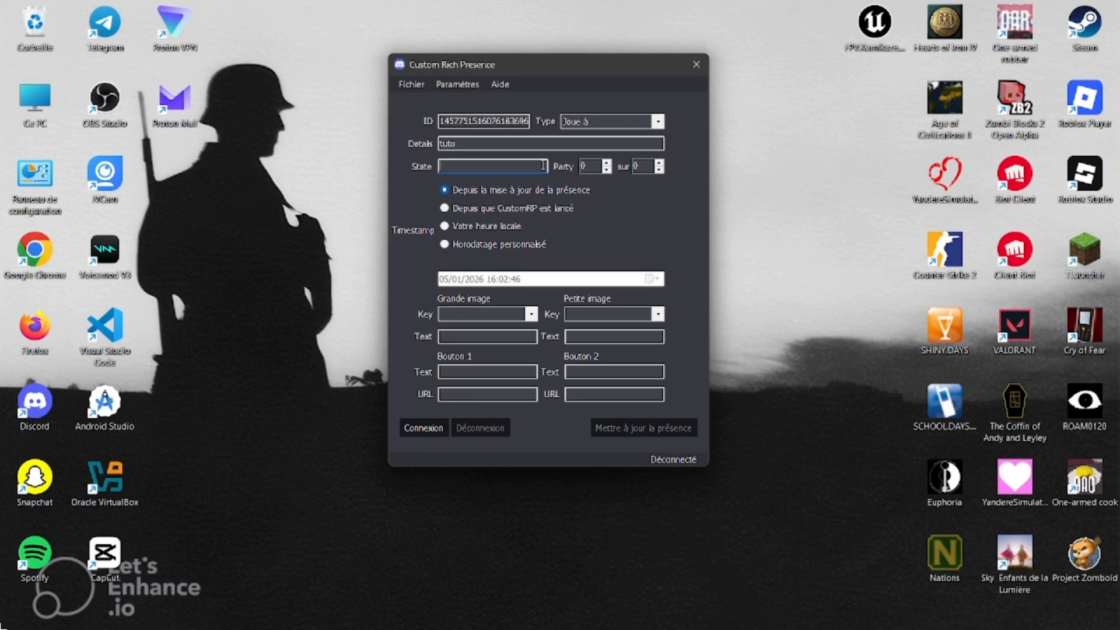
text(youtube)
- Set the timestamp to "Votre heure locale" and look through the available activity types
mouse_move(475, 188)
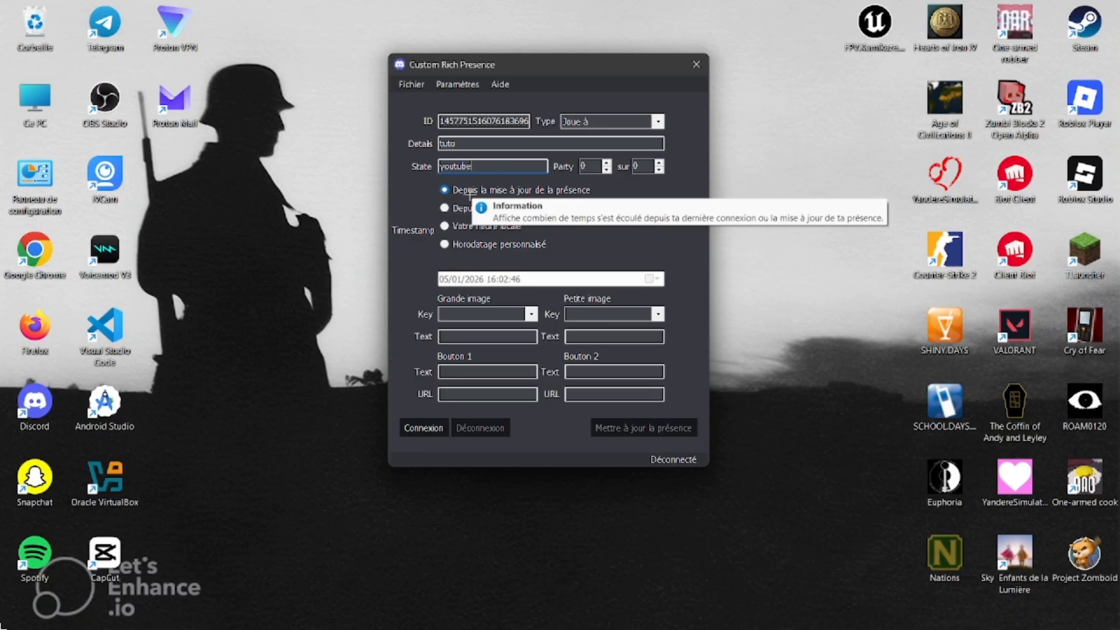
mouse_move(618, 224)
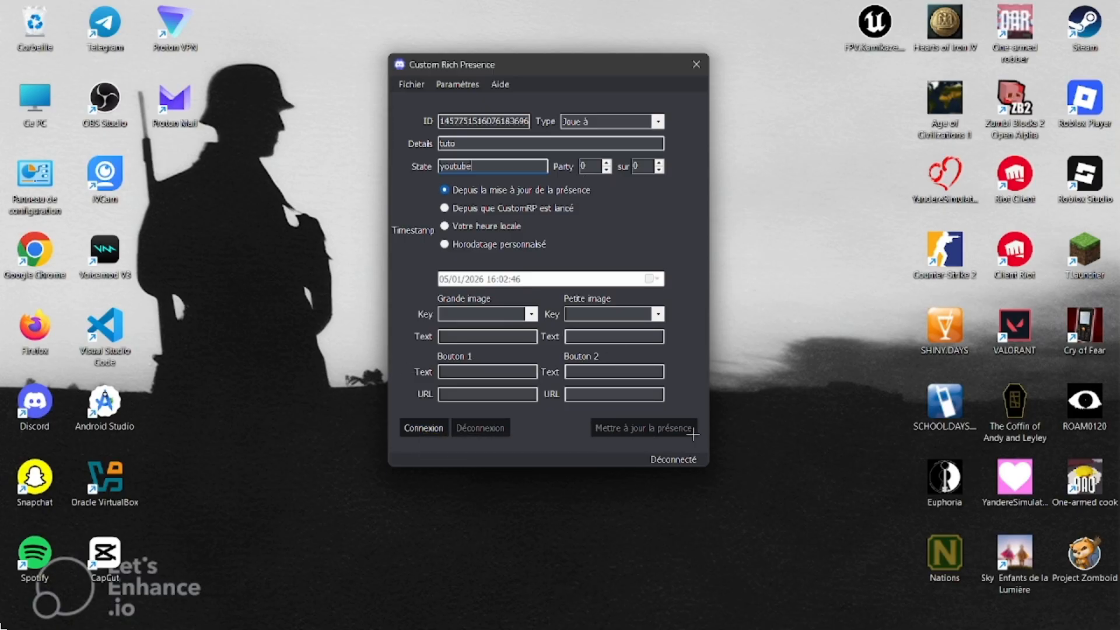
click(449, 208)
click(450, 226)
mouse_move(527, 249)
click(646, 122)
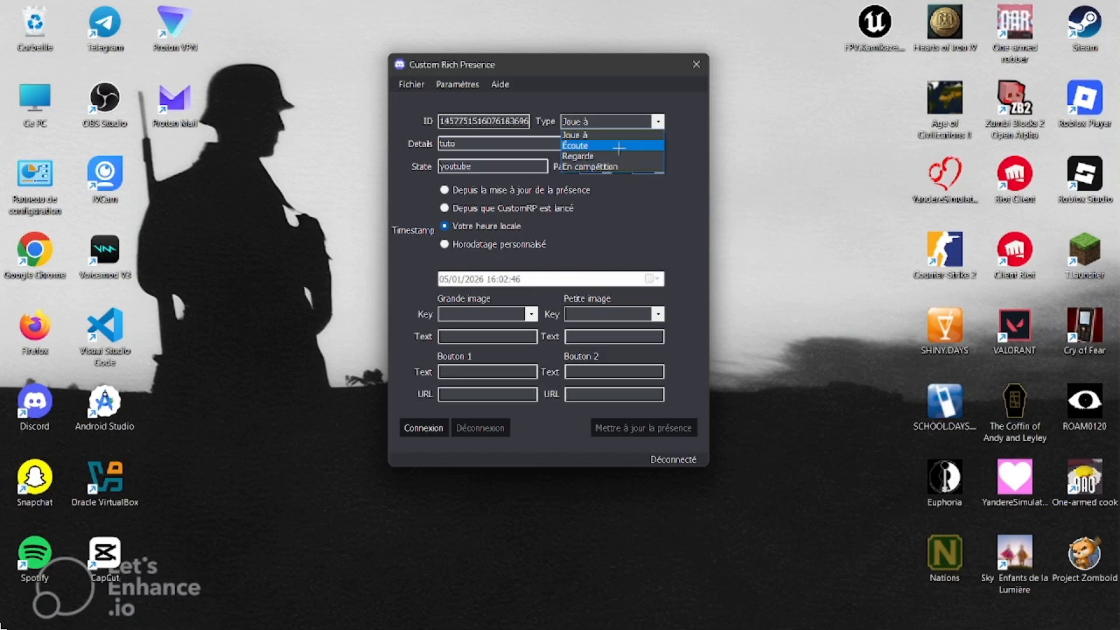
click(640, 230)
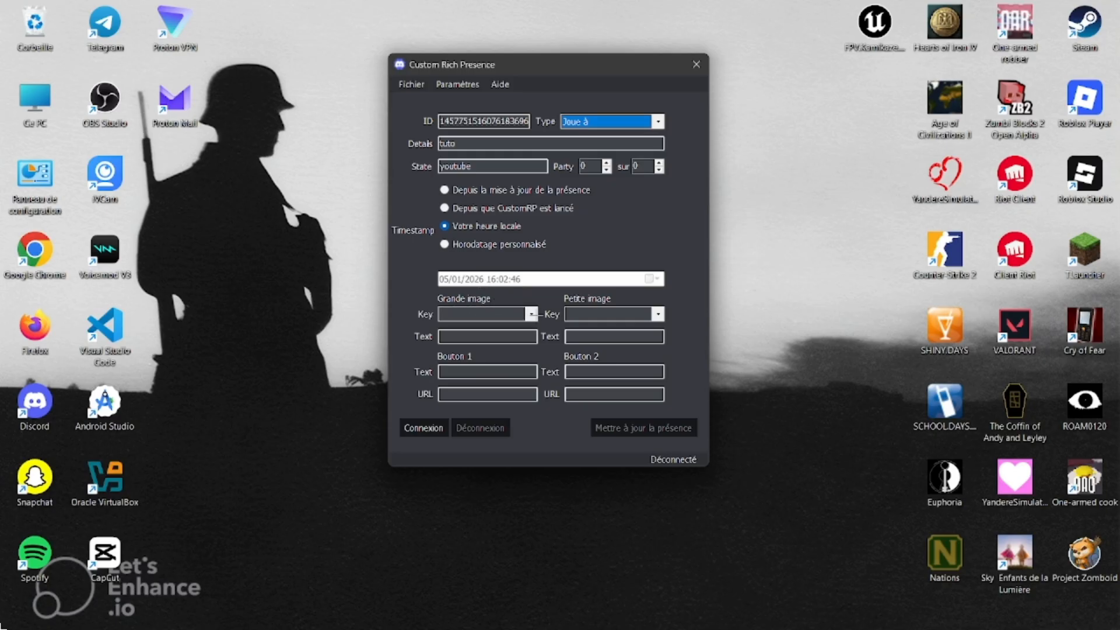
- Choose the "pfpf" asset as the key for both the large image and the small image
click(531, 314)
click(531, 313)
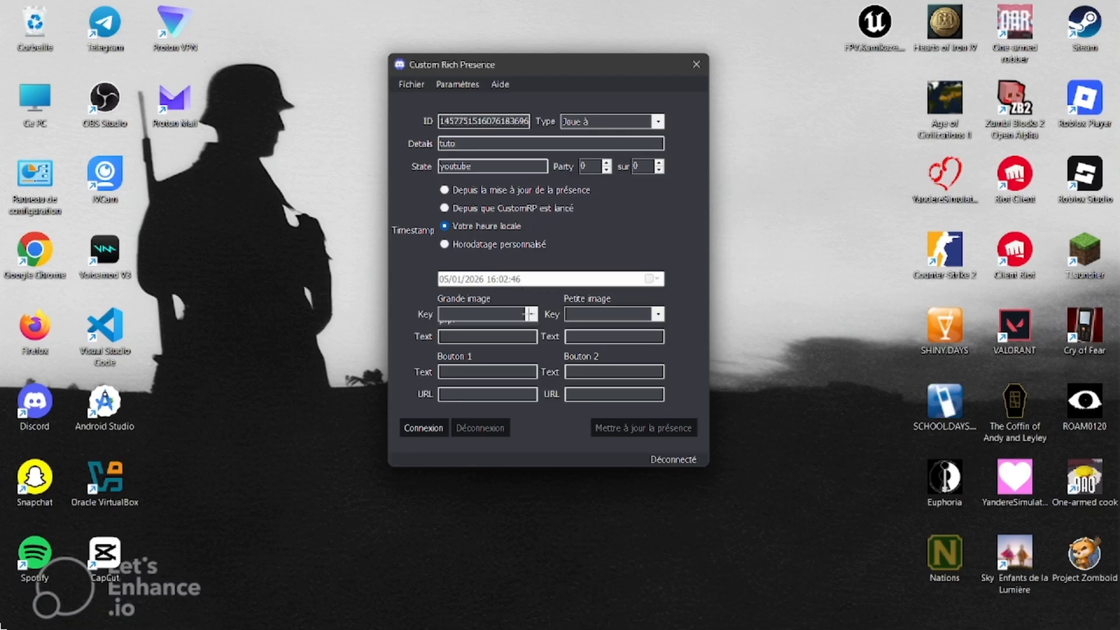
click(530, 313)
click(457, 326)
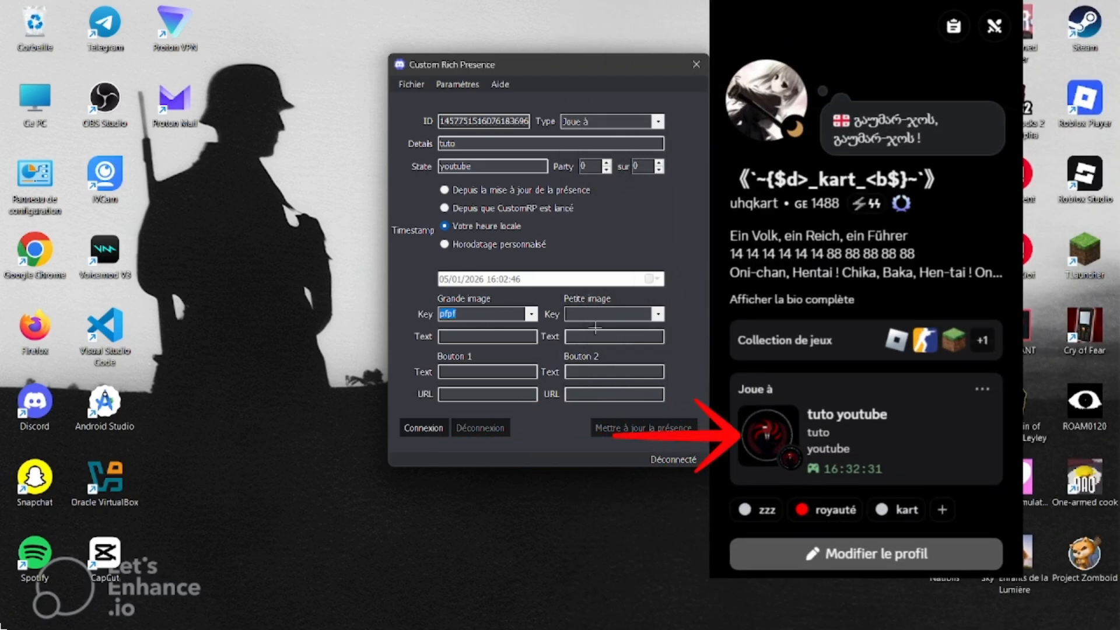
click(657, 315)
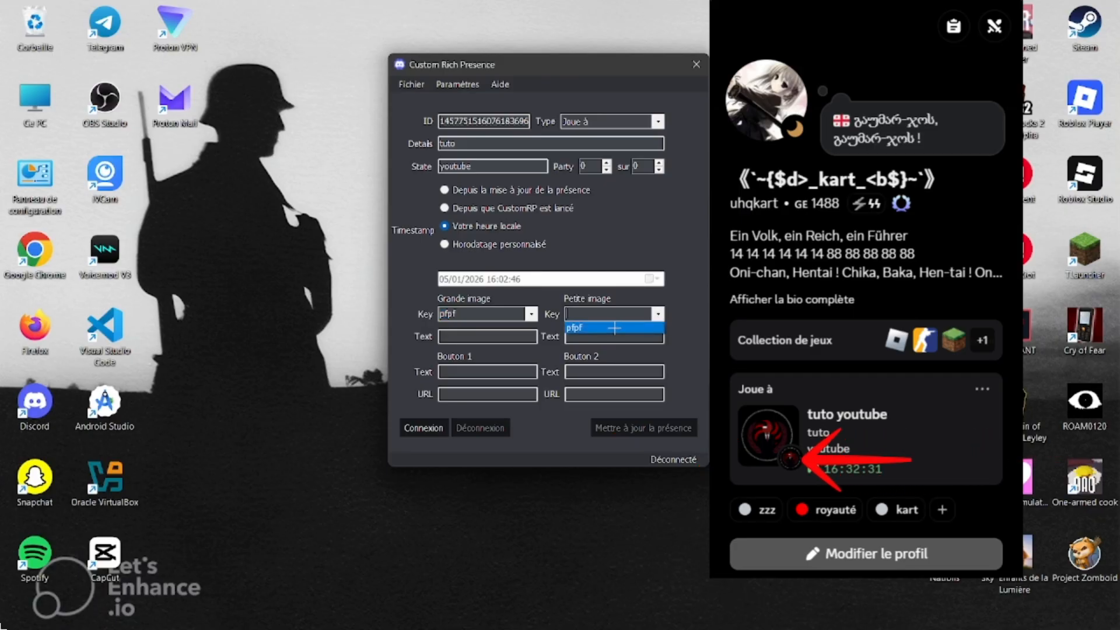
click(614, 328)
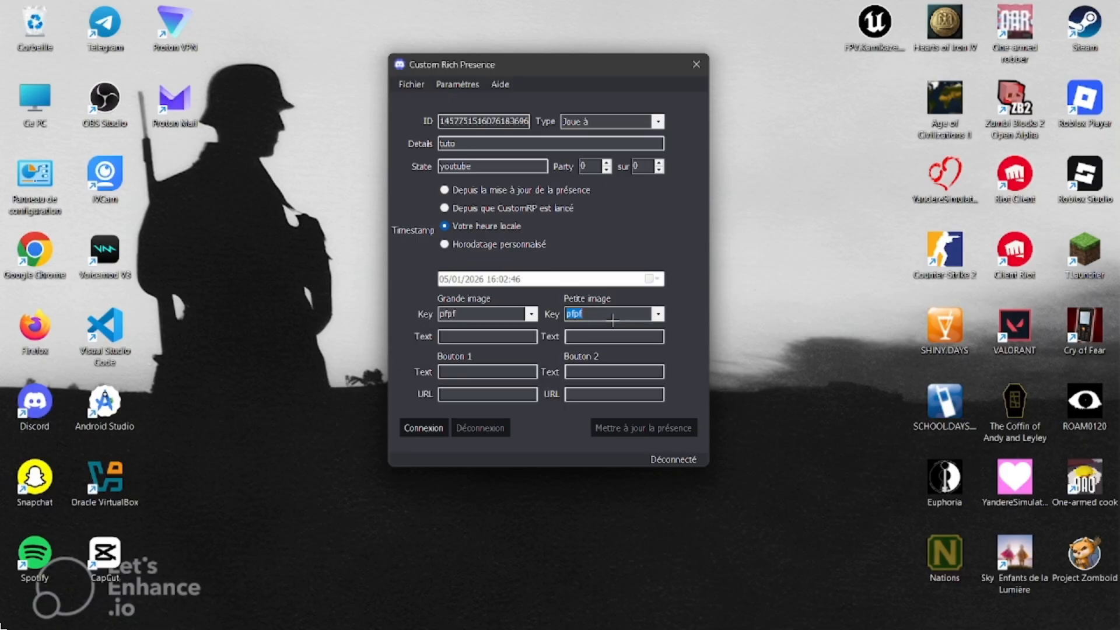
- Label the first button "Ma chaine Youtube" and paste the copied link as its URL
click(499, 368)
text(M)
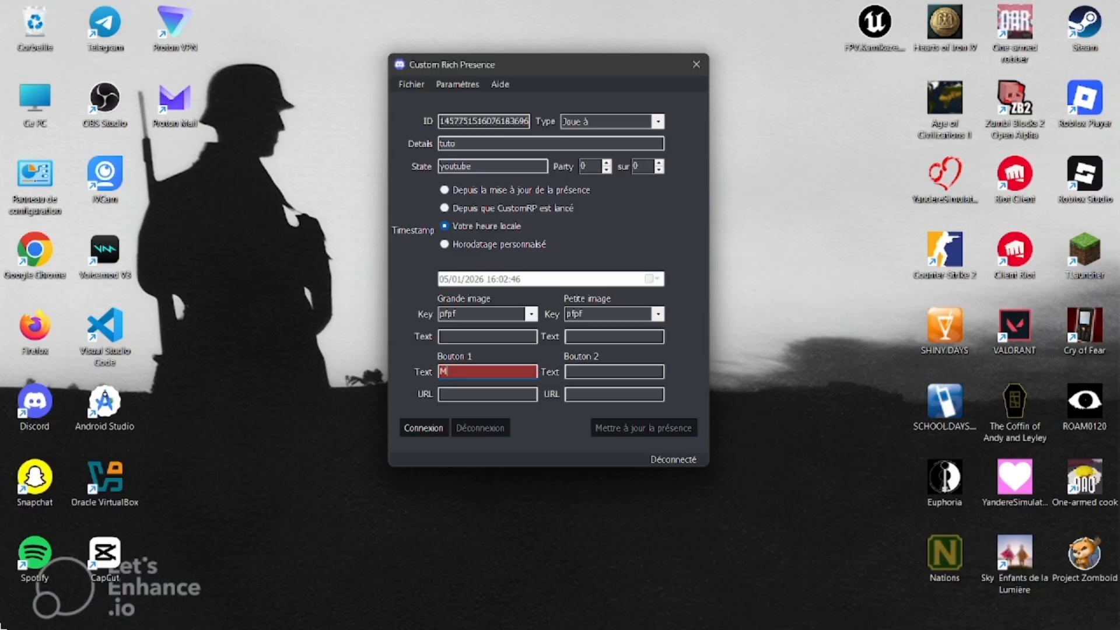
text(a chaine Youtube)
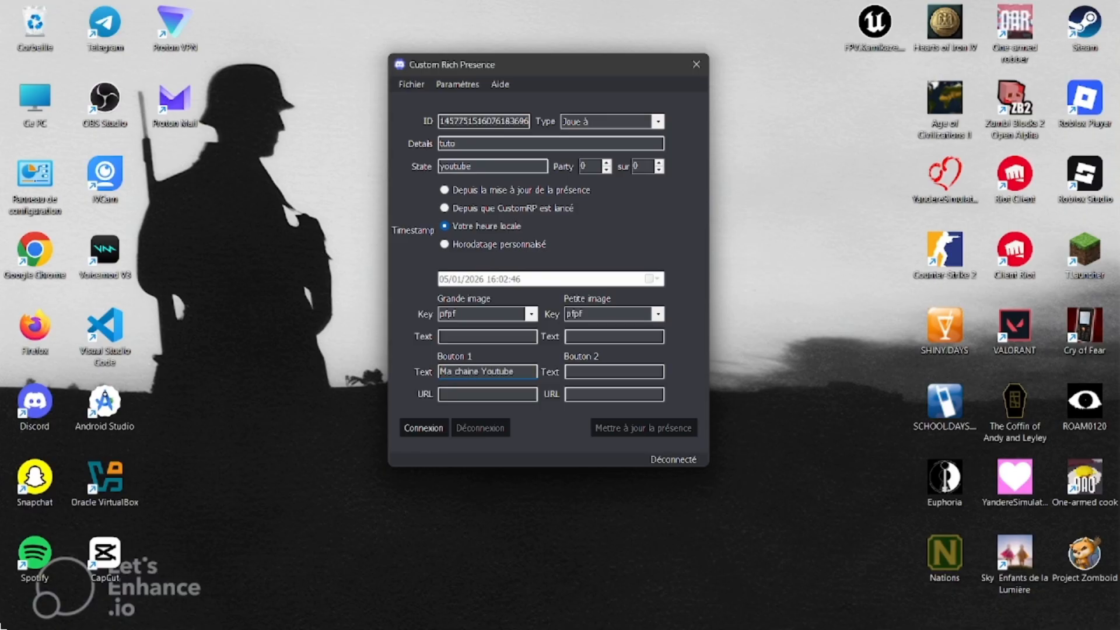
click(478, 394)
key(ctrl+v)
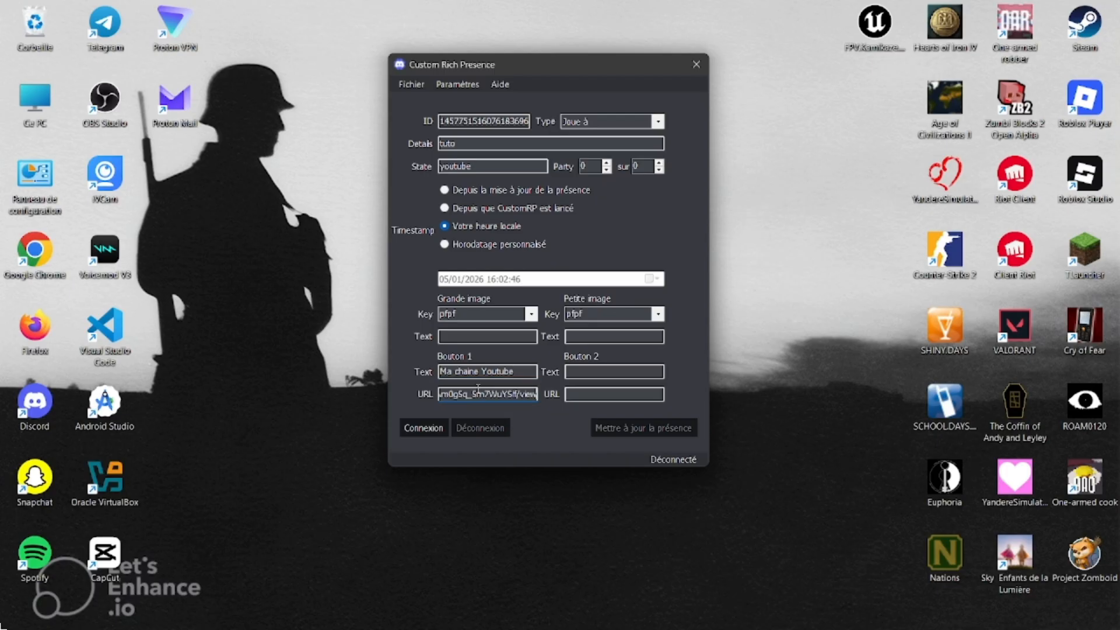
- Label the second button "Ma derniere video" and paste the copied link as its URL
click(597, 377)
text(Ma derniere video)
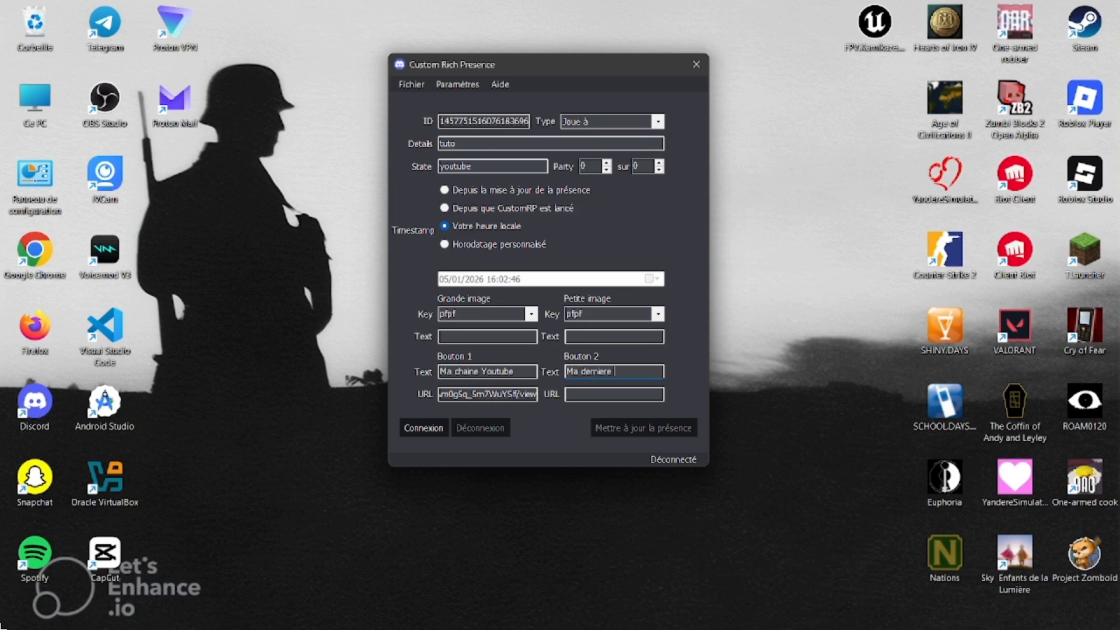
click(624, 396)
key(ctrl+v)
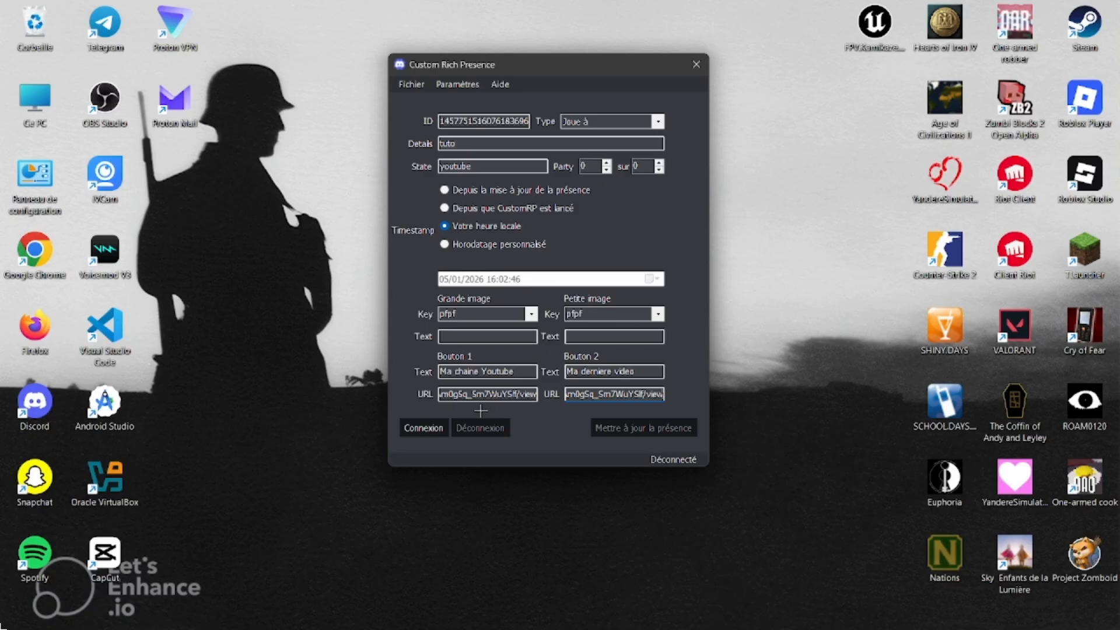
- Connect the custom presence and switch to Discord to check the activity on your own profile card
click(424, 428)
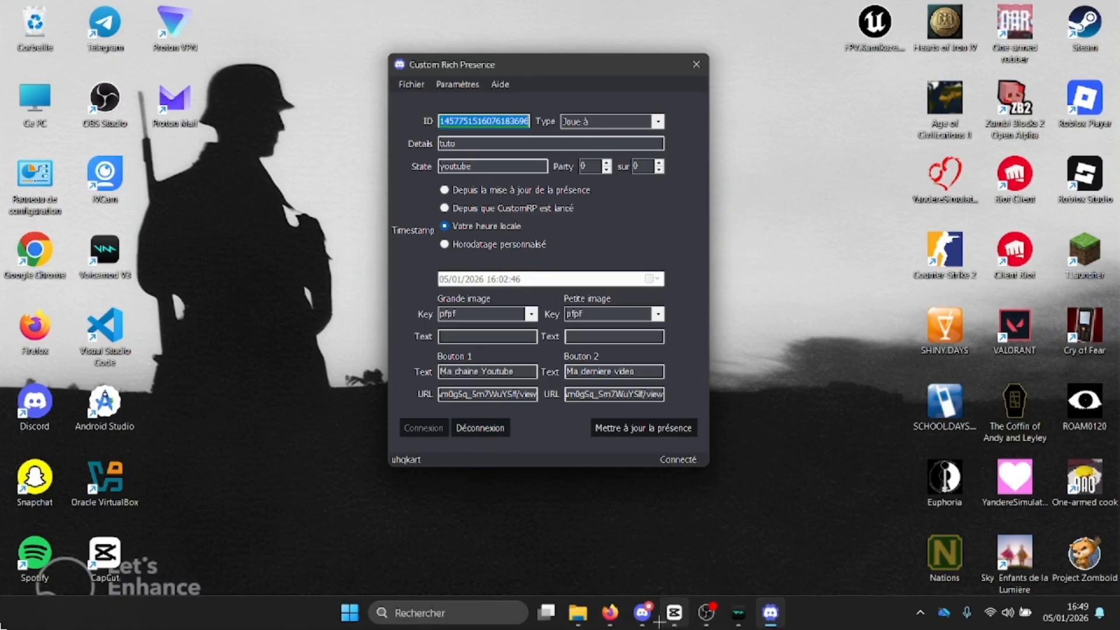
click(643, 613)
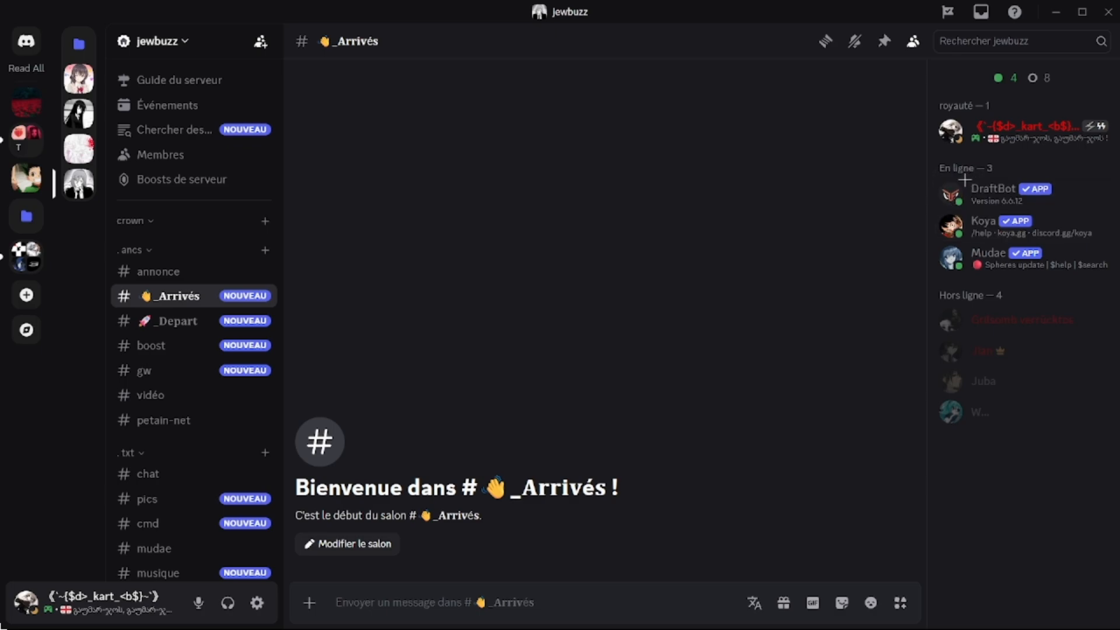
click(973, 140)
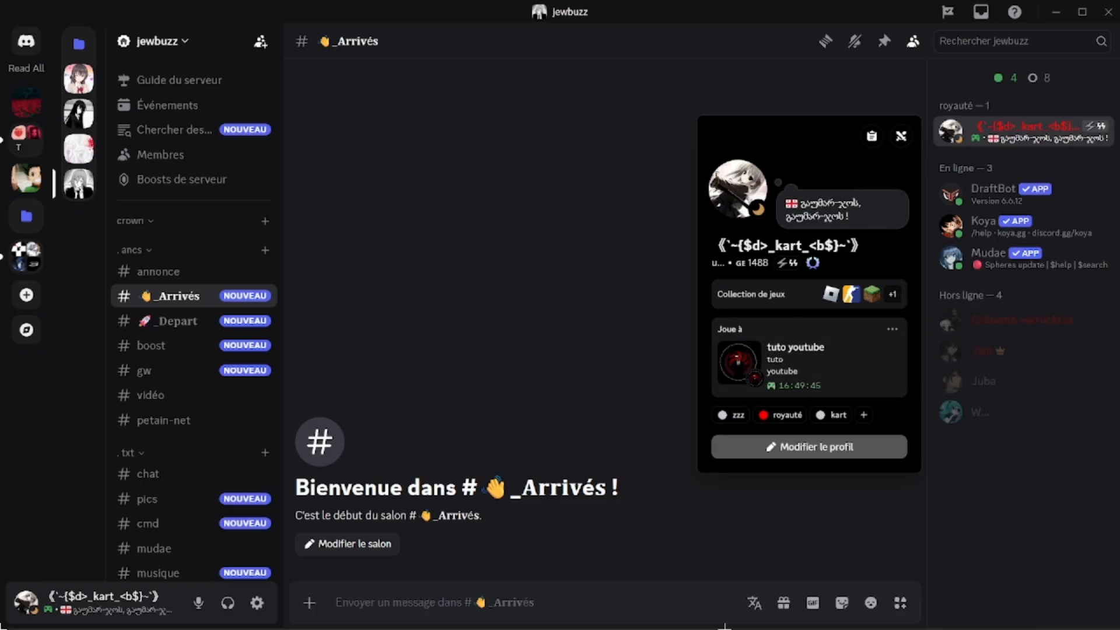
mouse_move(718, 623)
click(770, 615)
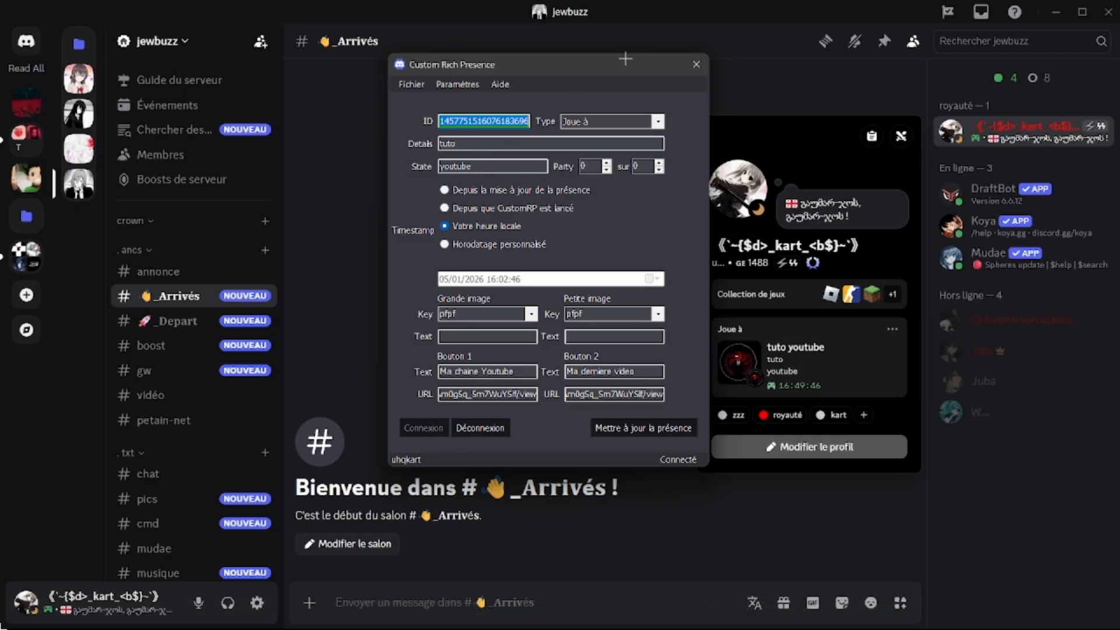
click(734, 131)
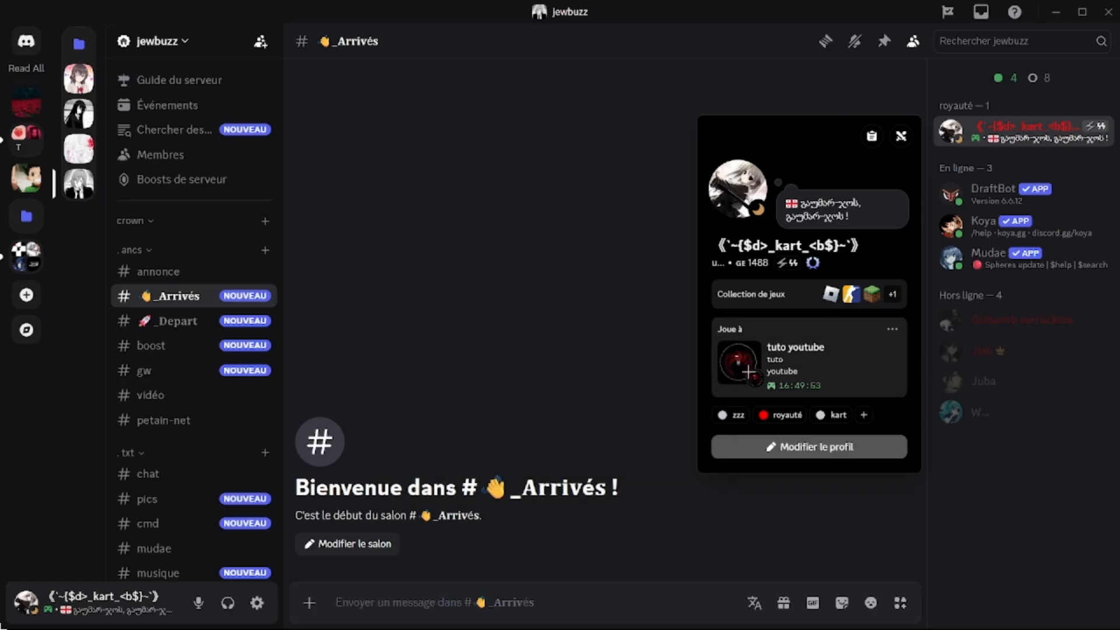